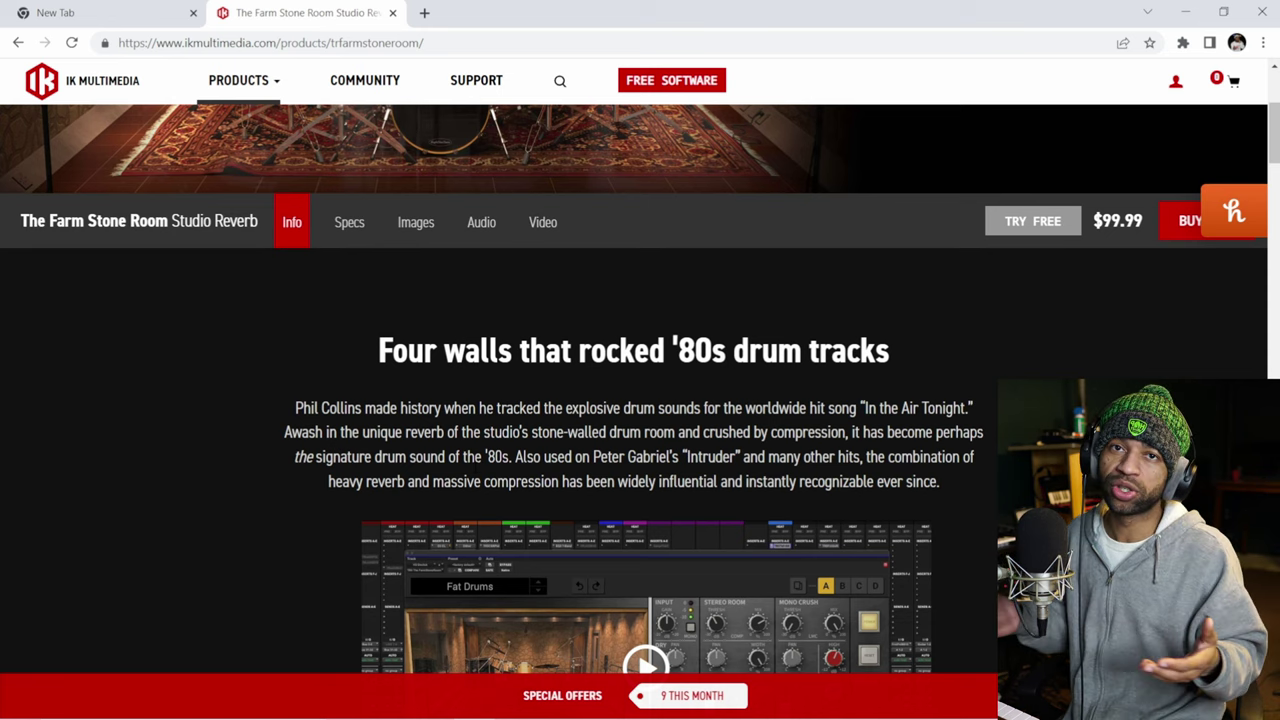
# Step: Scroll the IK Multimedia product page down to The Farm Stone Room description and Key Features
pyautogui.scroll(-5, 626, 543)
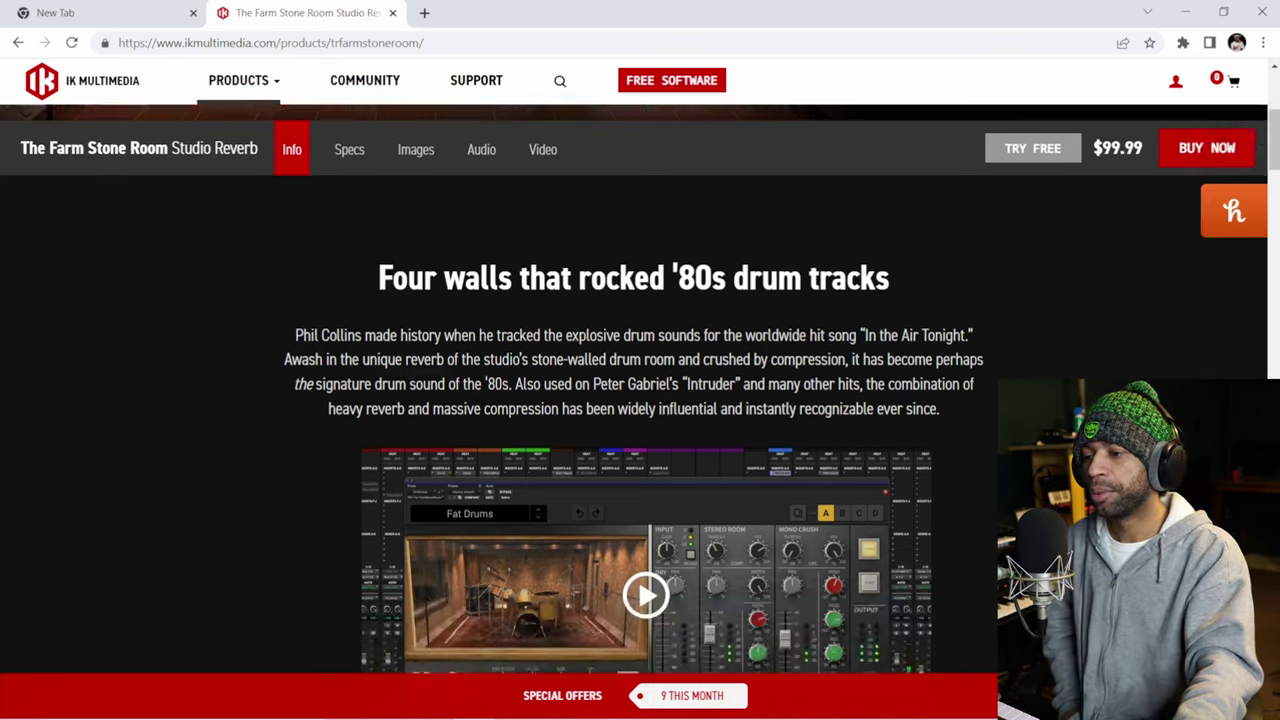
pyautogui.scroll(-1, 543, 446)
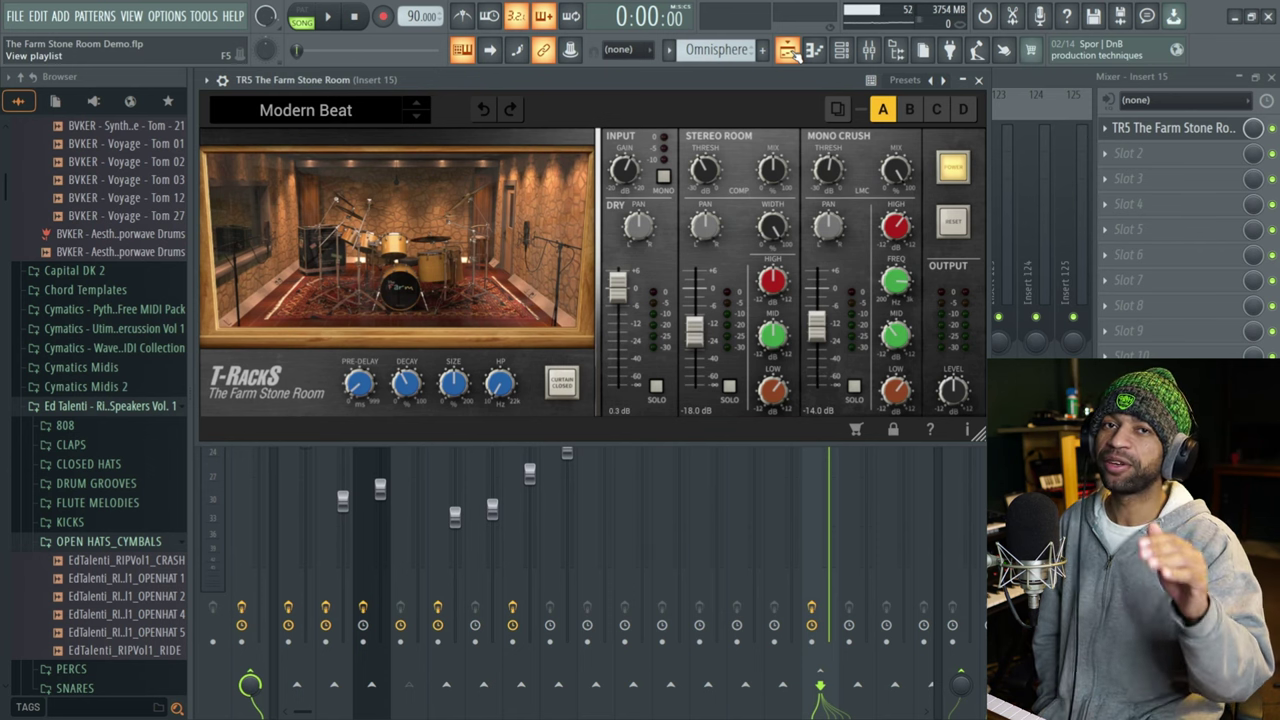
# Step: Show the Playlist - Arrangement window and start playing the demo beat
pyautogui.click(786, 52)
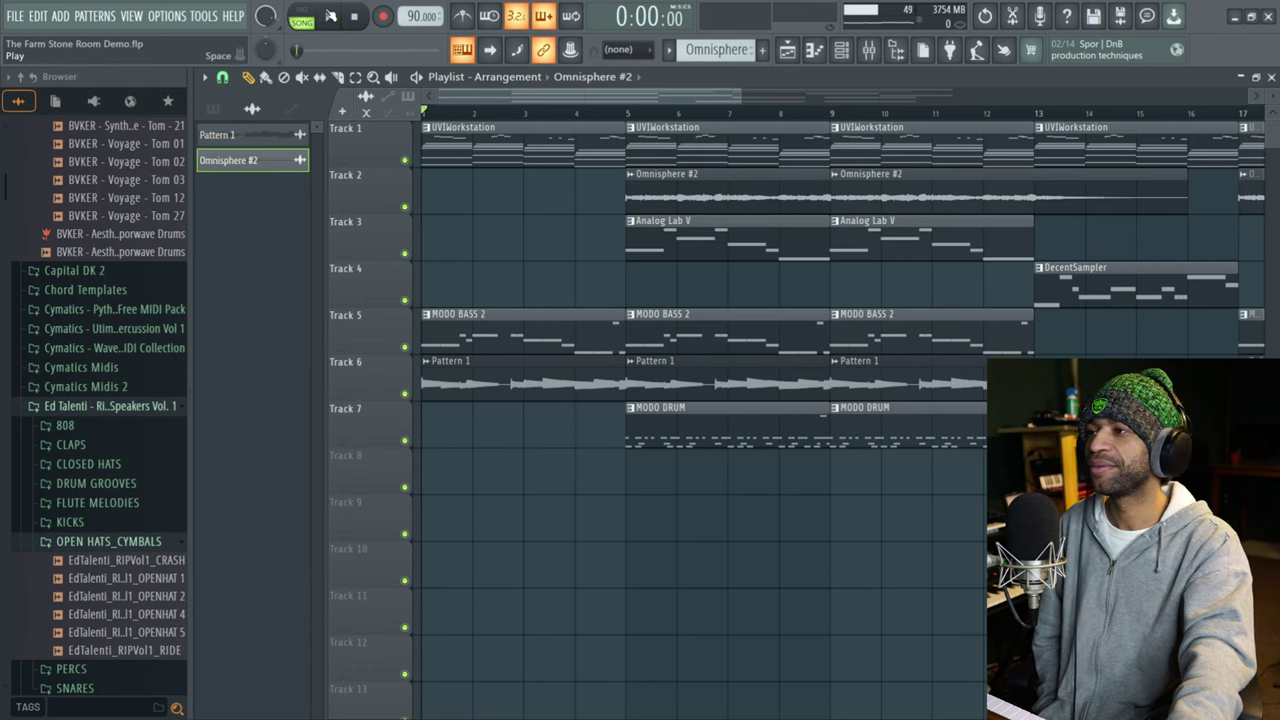
pyautogui.click(331, 16)
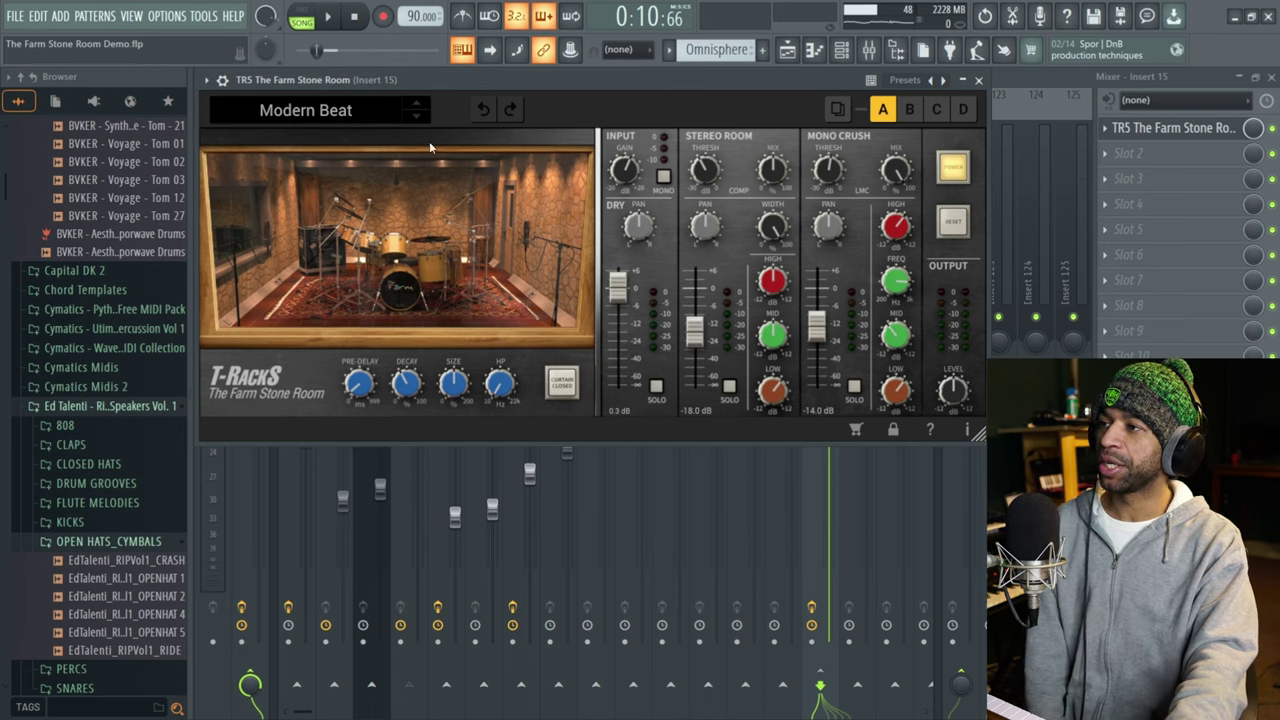
pyautogui.click(377, 118)
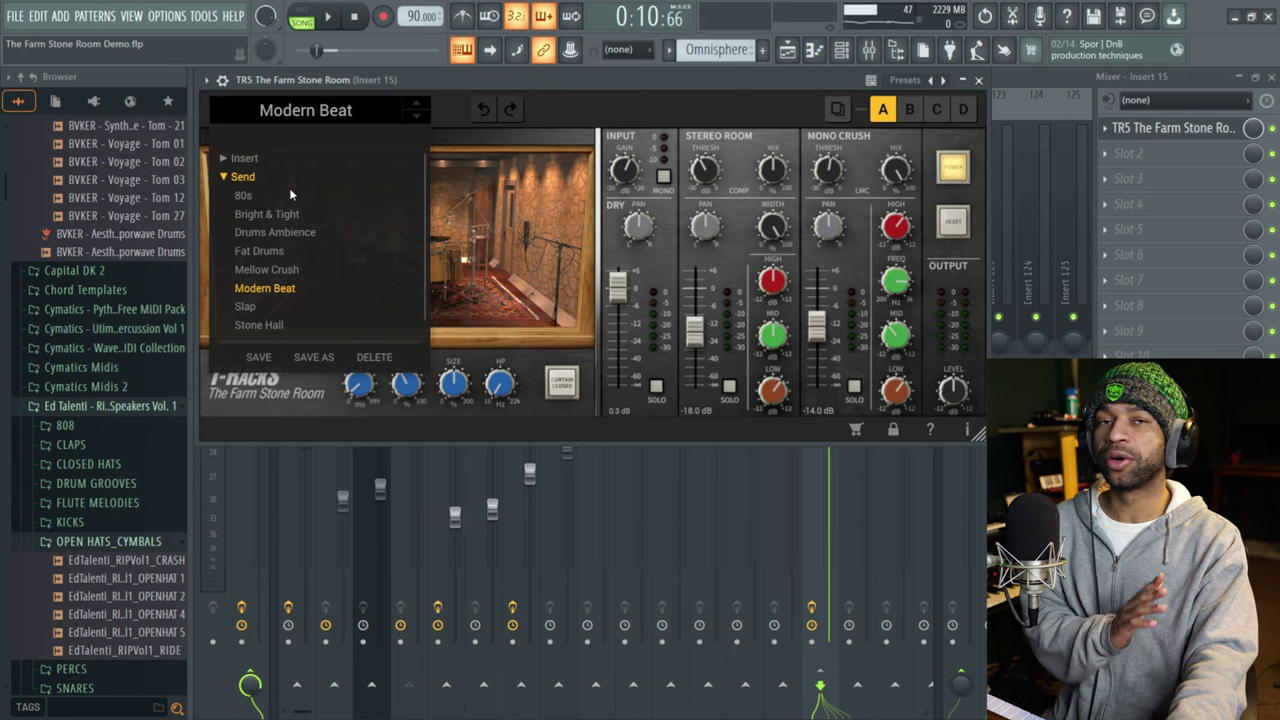
pyautogui.scroll(-1, 256, 187)
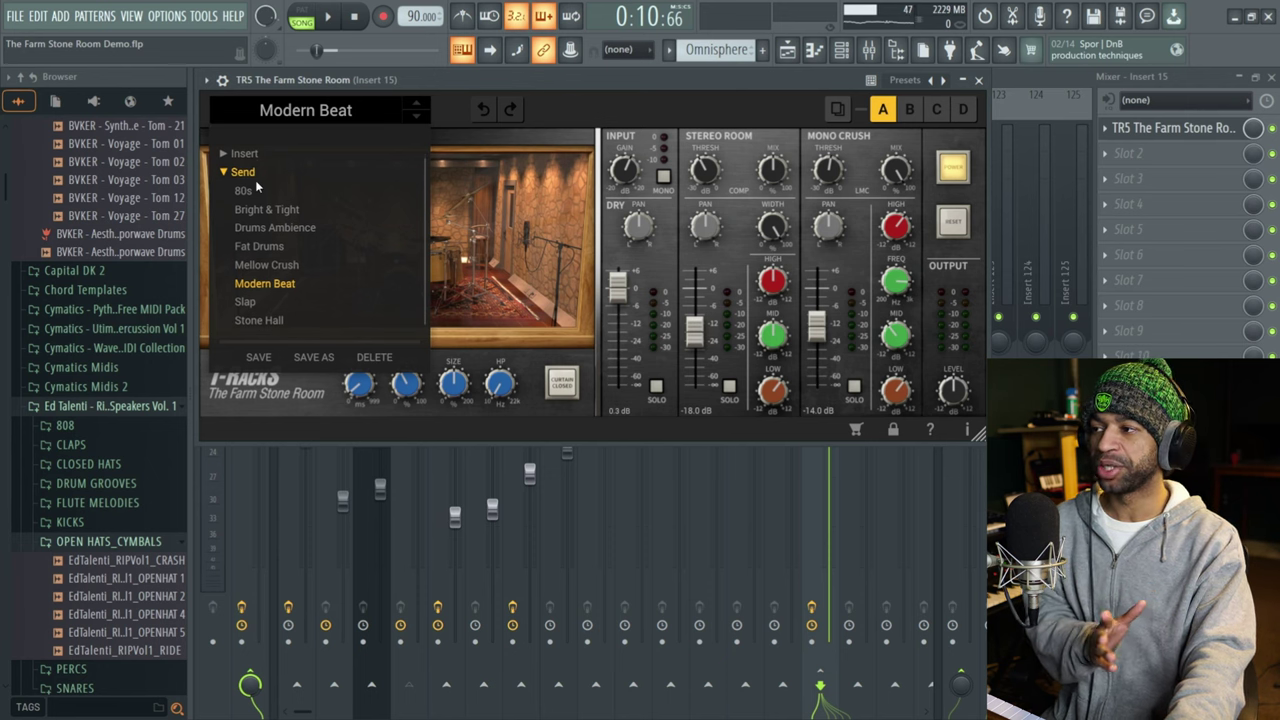
pyautogui.click(227, 154)
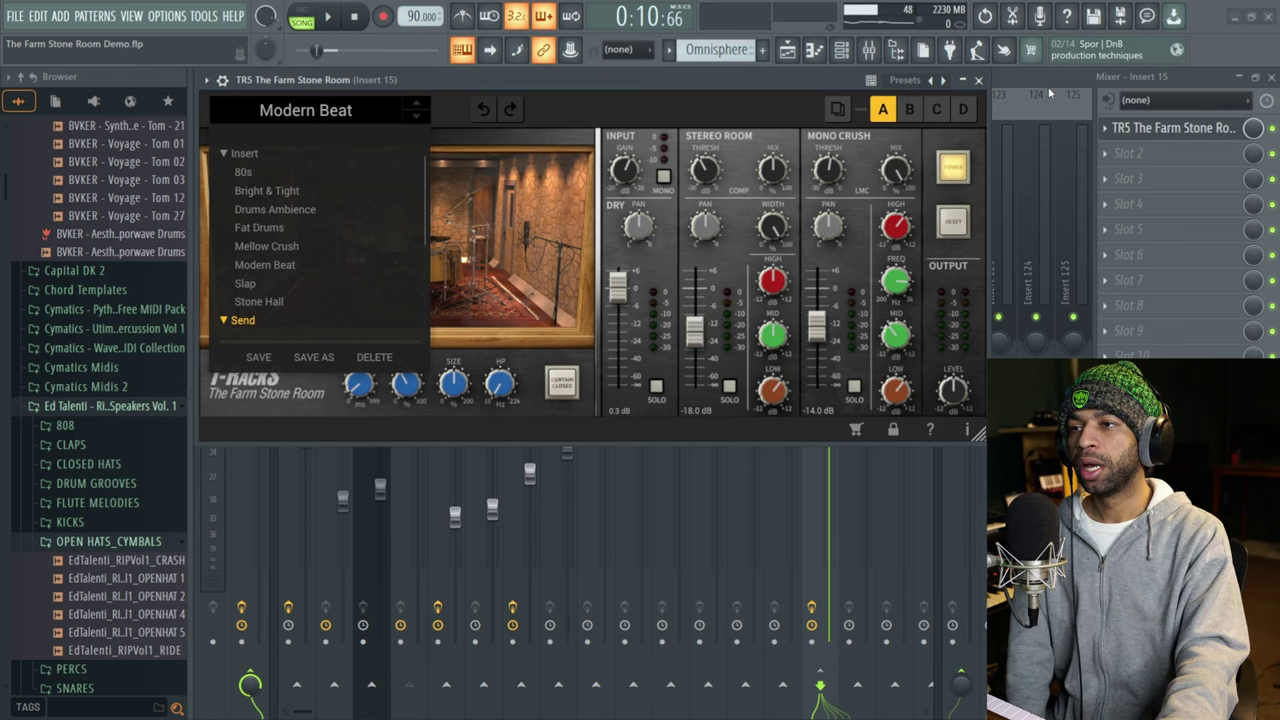
pyautogui.click(950, 167)
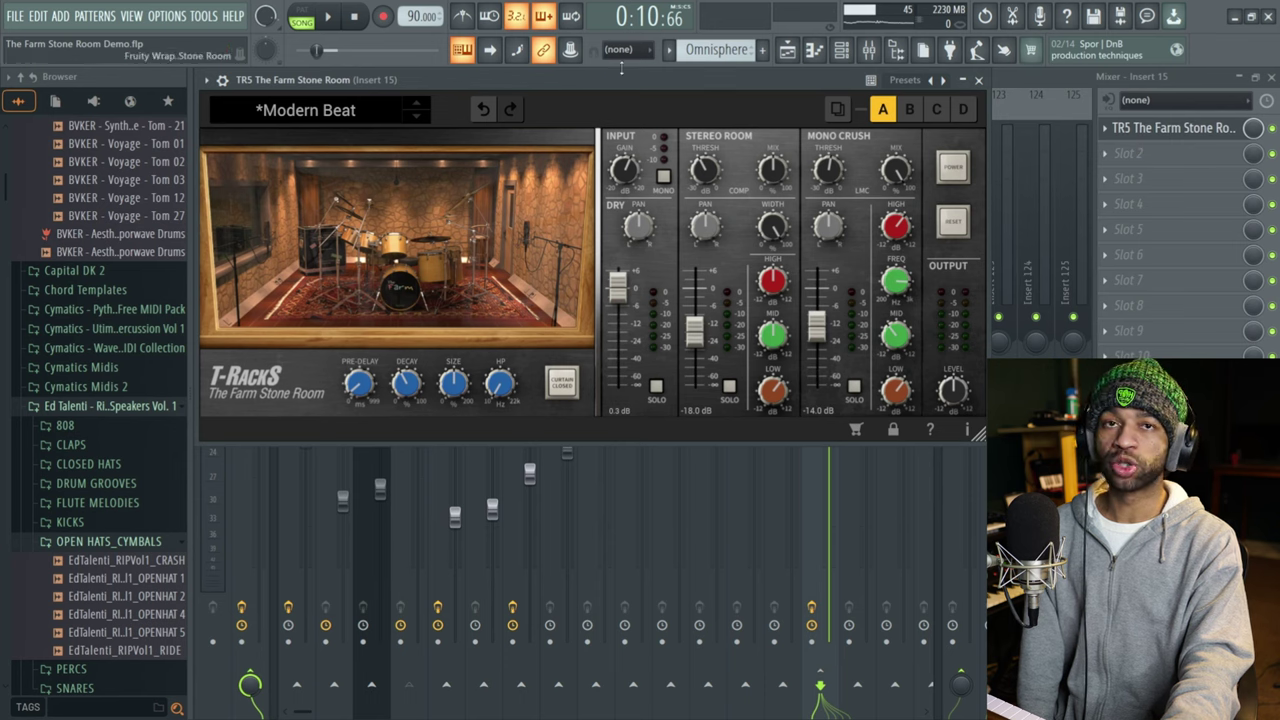
pyautogui.click(327, 16)
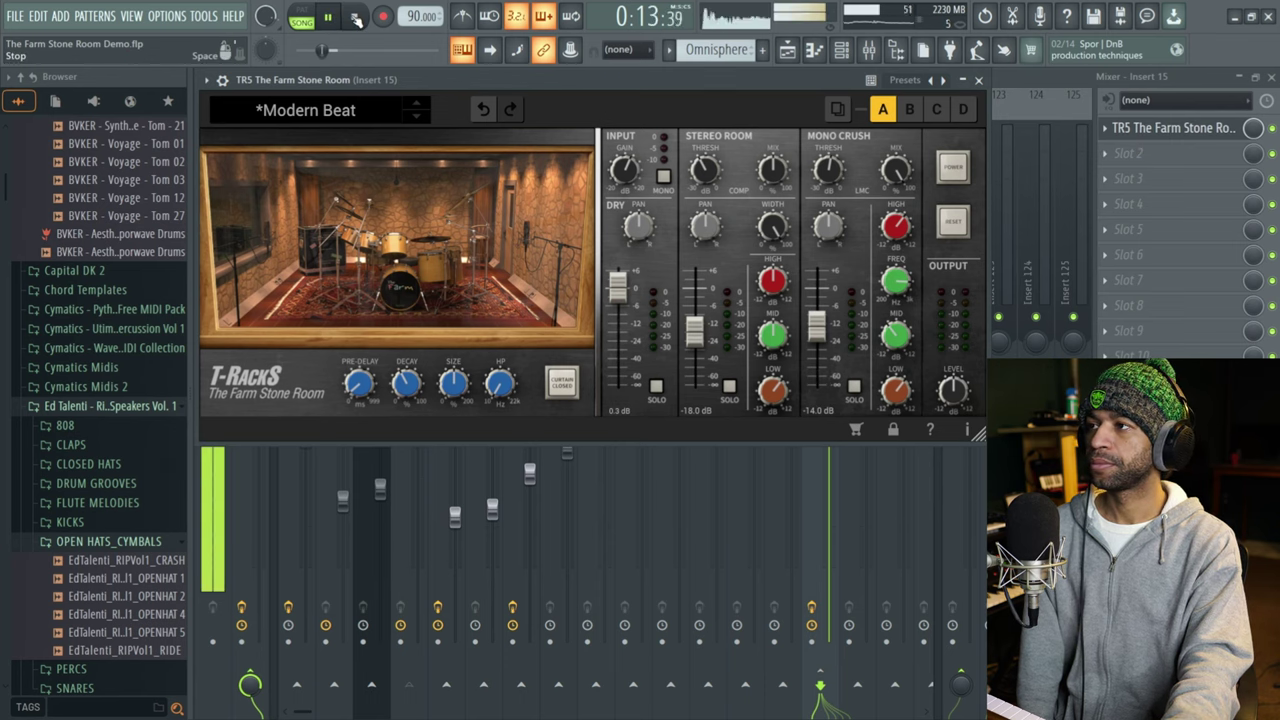
pyautogui.click(355, 18)
pyautogui.click(953, 167)
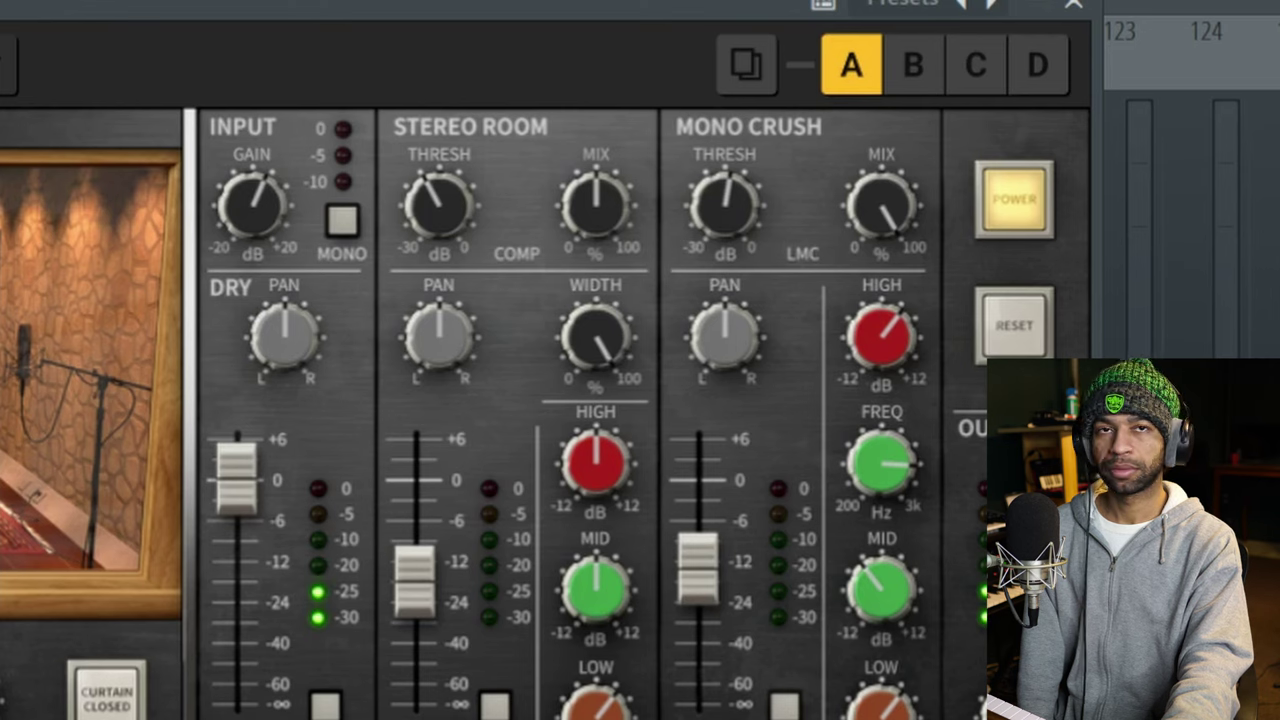
pyautogui.click(1029, 207)
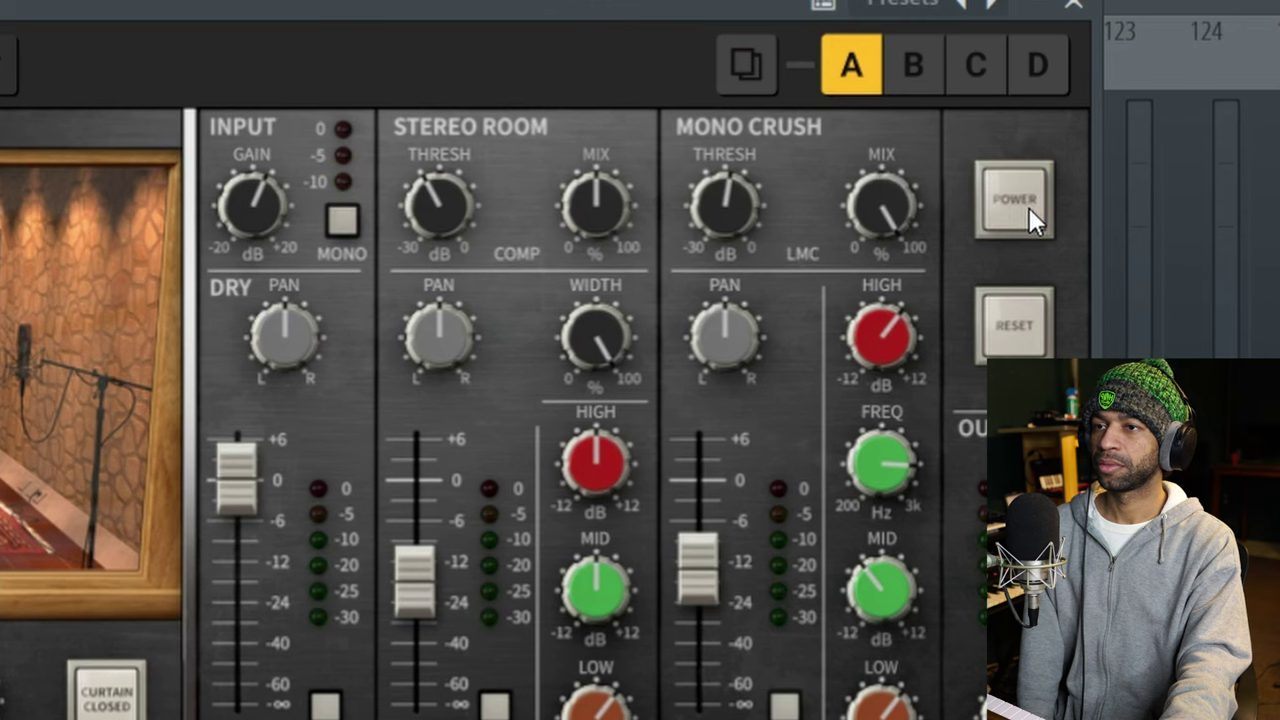
pyautogui.click(1029, 207)
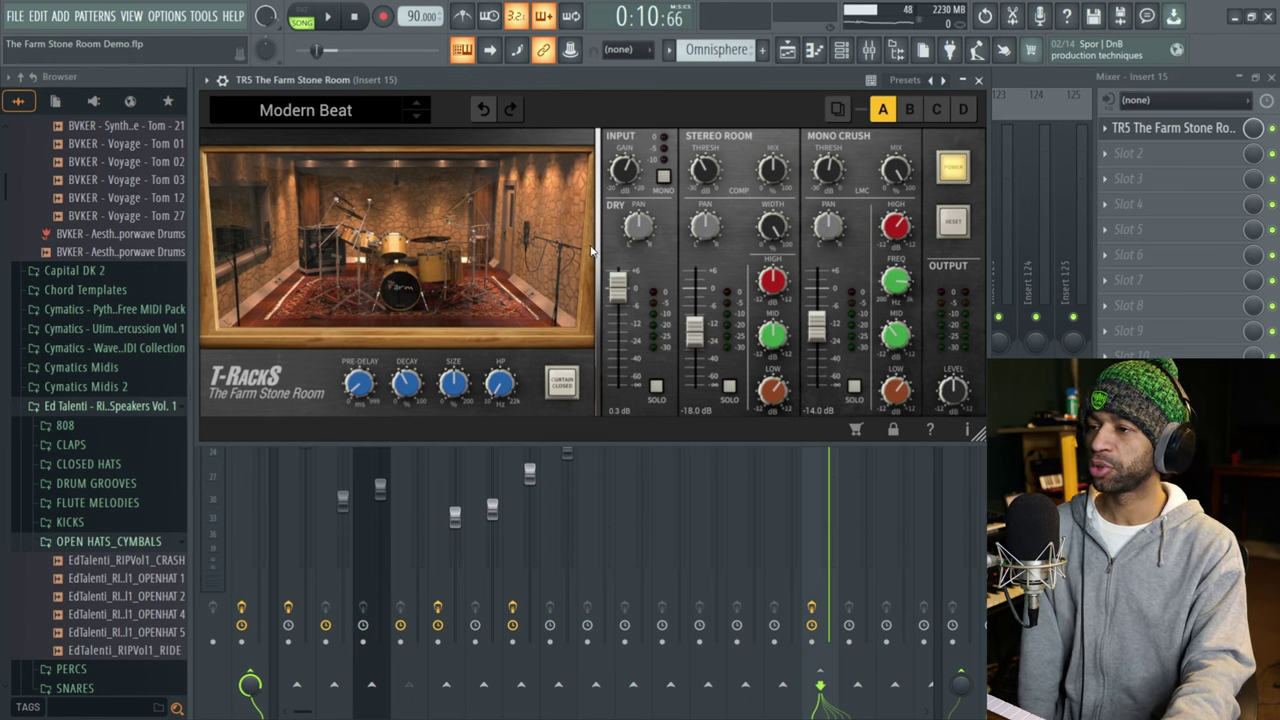
pyautogui.moveTo(358, 388)
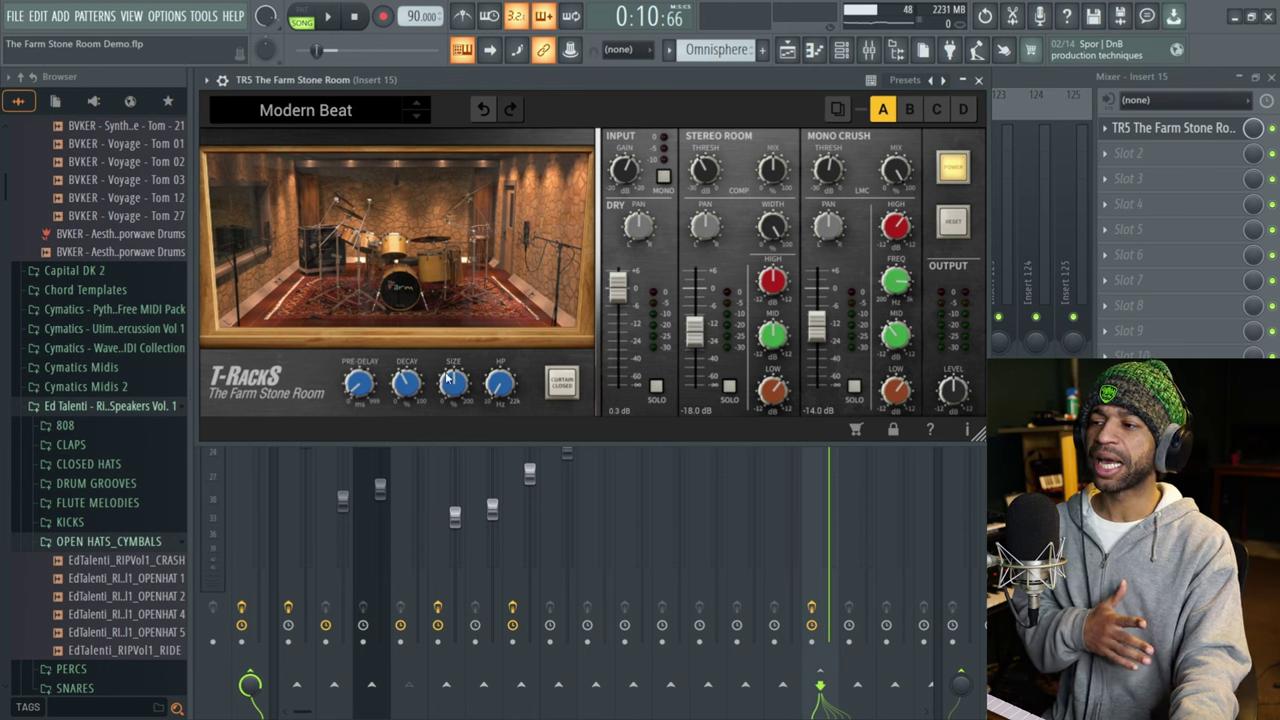
pyautogui.moveTo(507, 382)
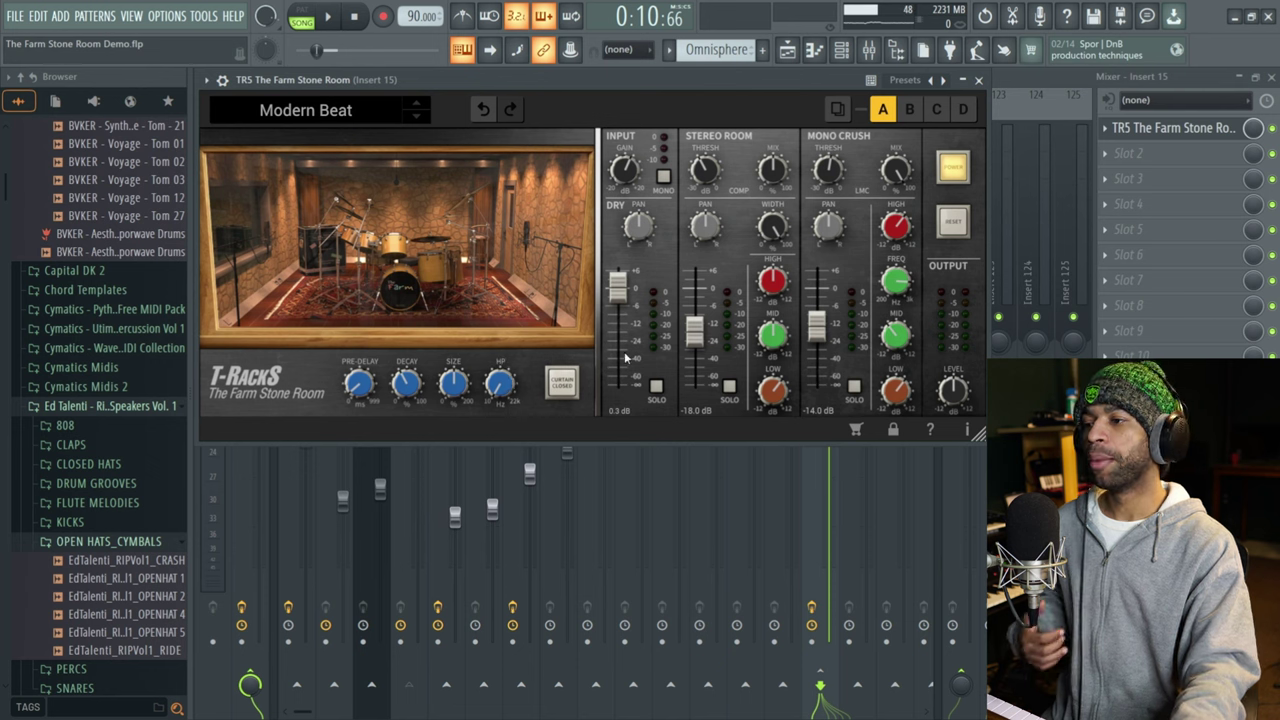
pyautogui.click(561, 386)
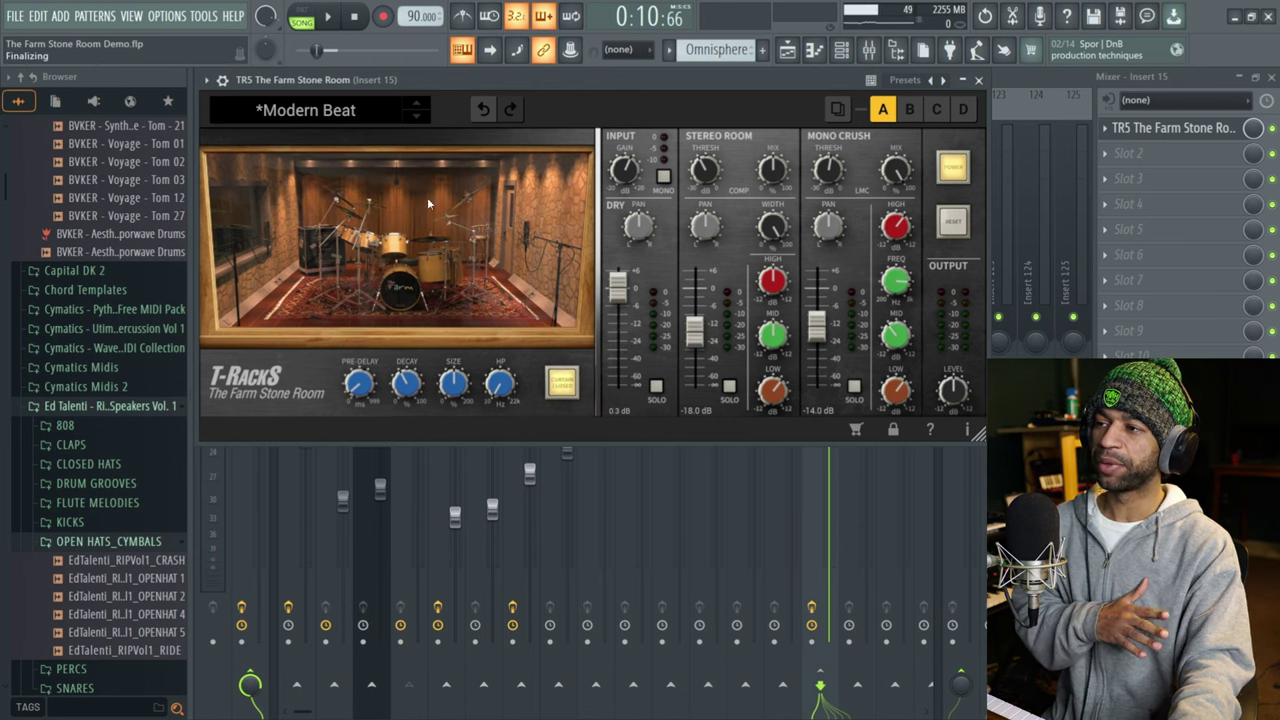
pyautogui.click(562, 383)
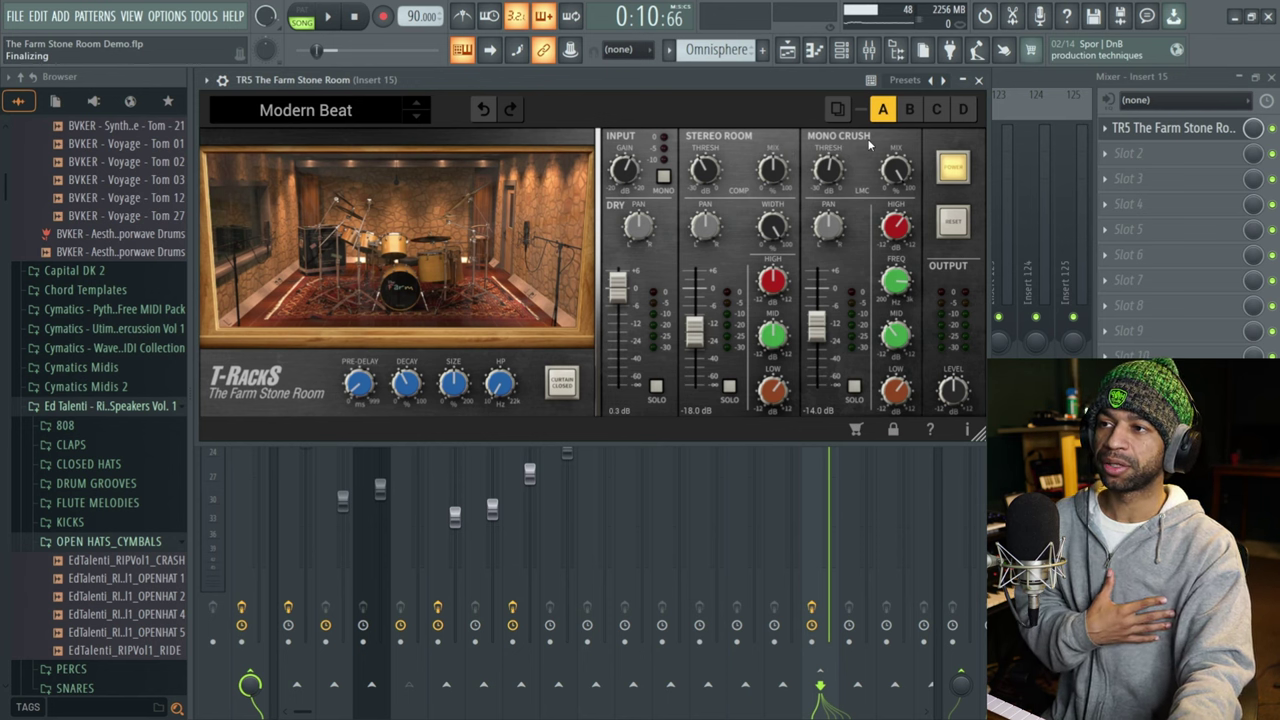
pyautogui.moveTo(706, 178)
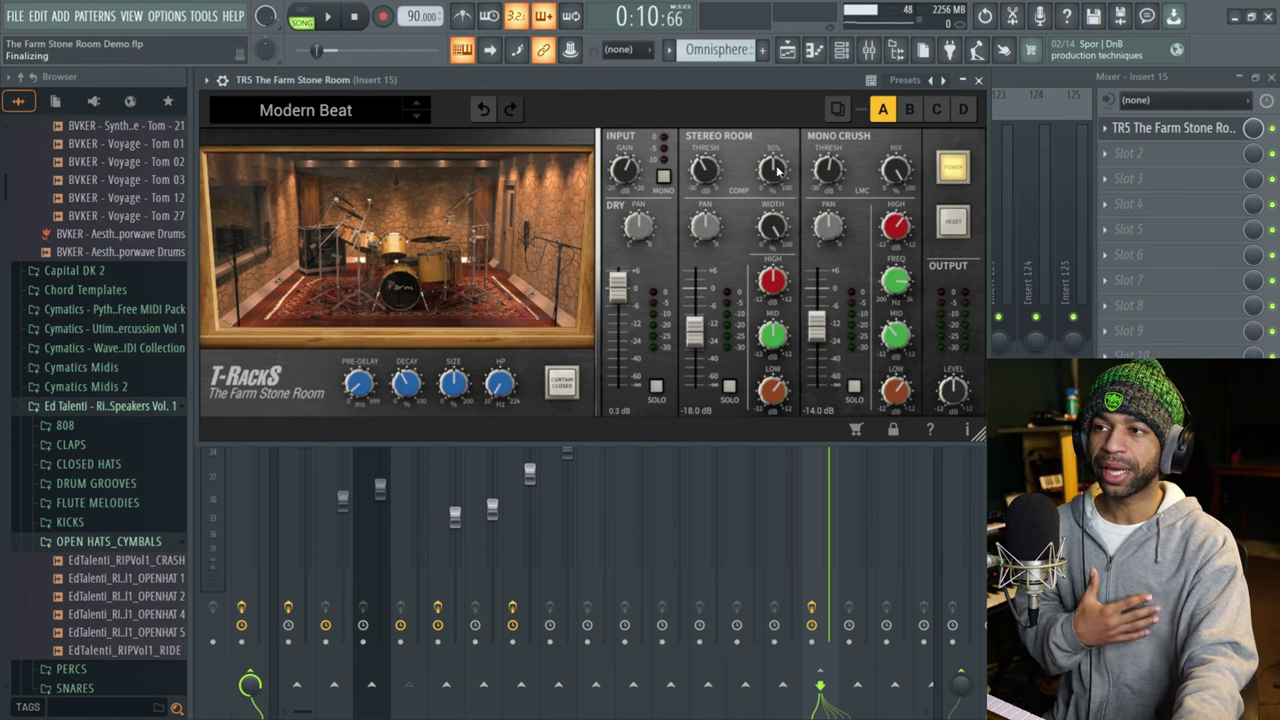
pyautogui.moveTo(830, 172)
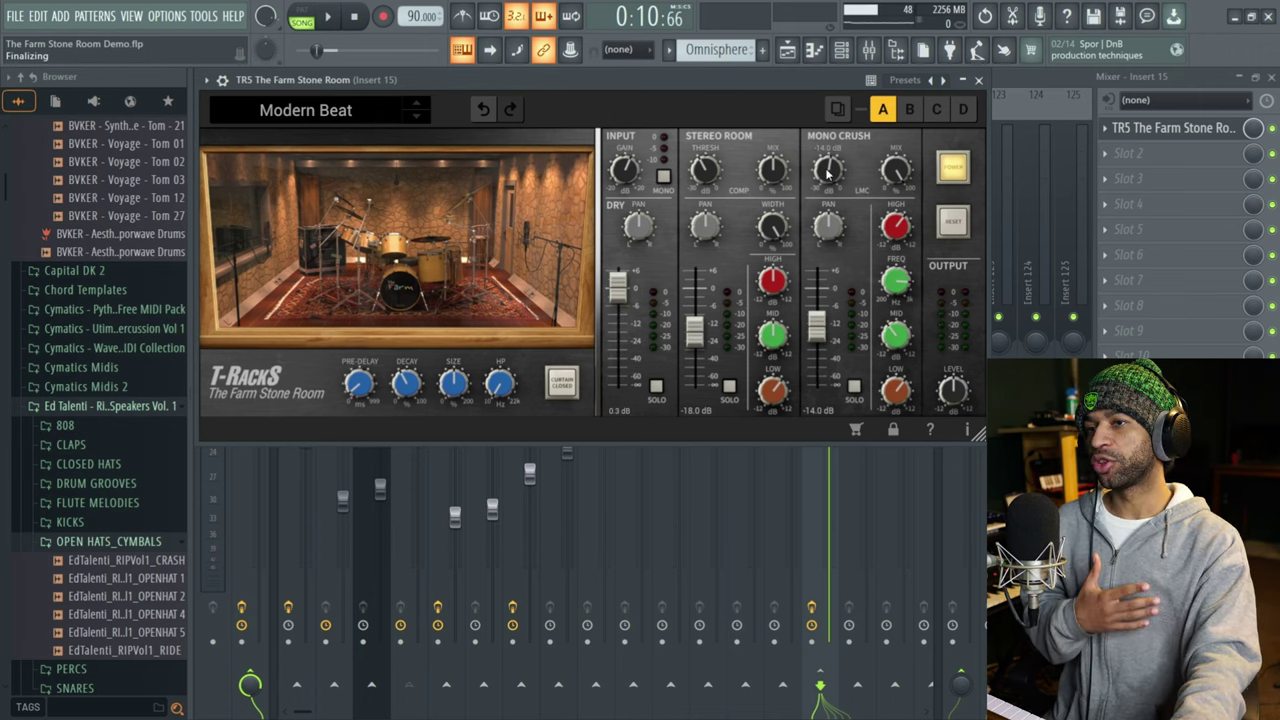
pyautogui.moveTo(903, 173)
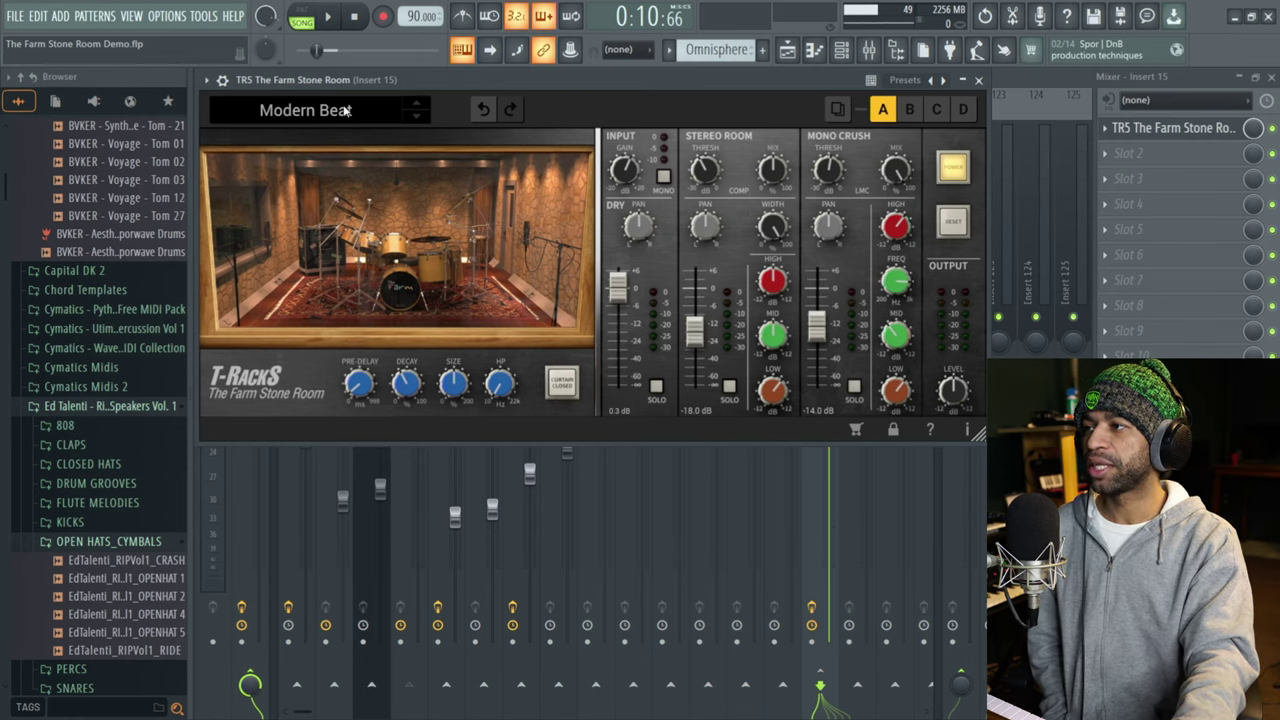
pyautogui.click(340, 111)
# Step: Load the 80s Send preset, then play and stop the beat to hear it
pyautogui.click(242, 195)
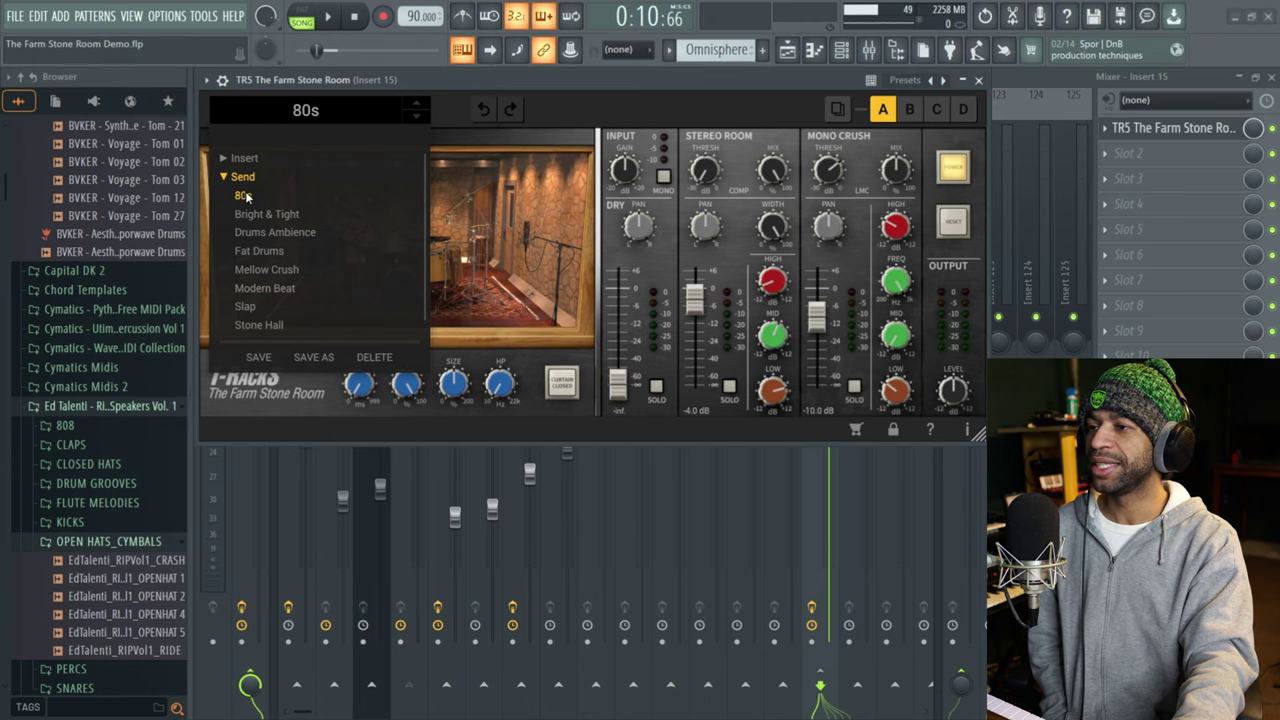
pyautogui.click(650, 90)
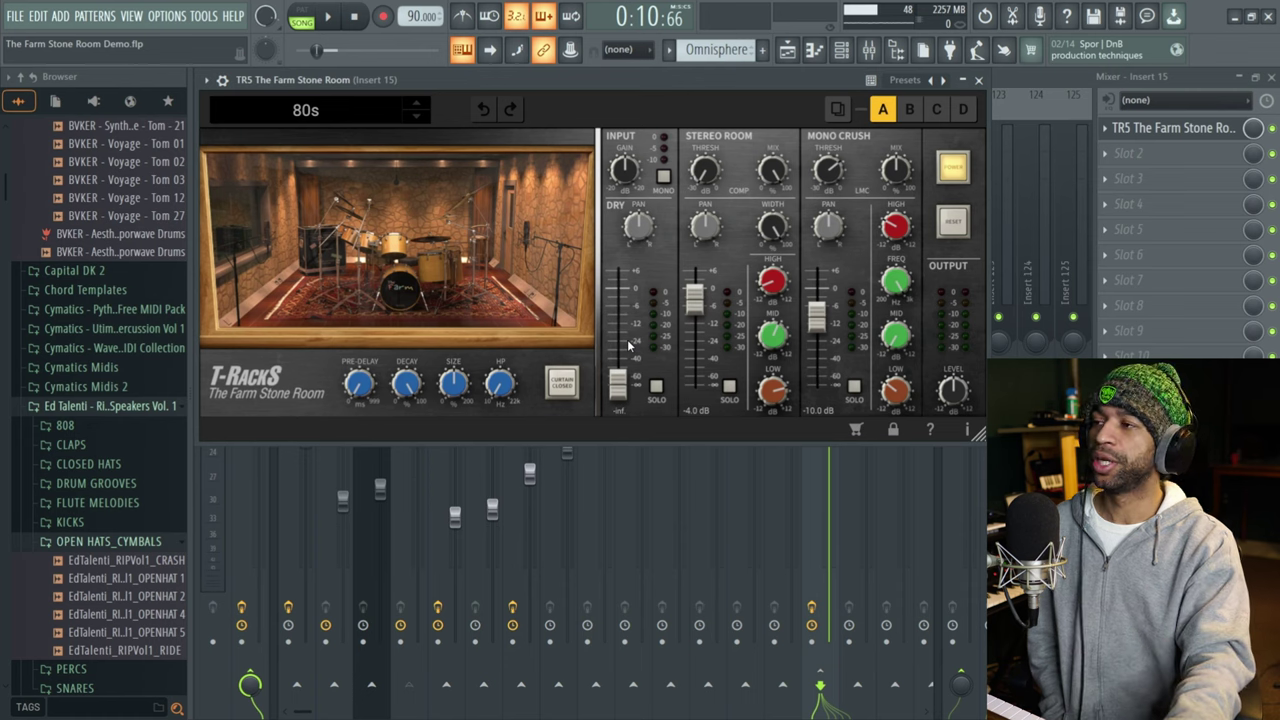
pyautogui.click(328, 17)
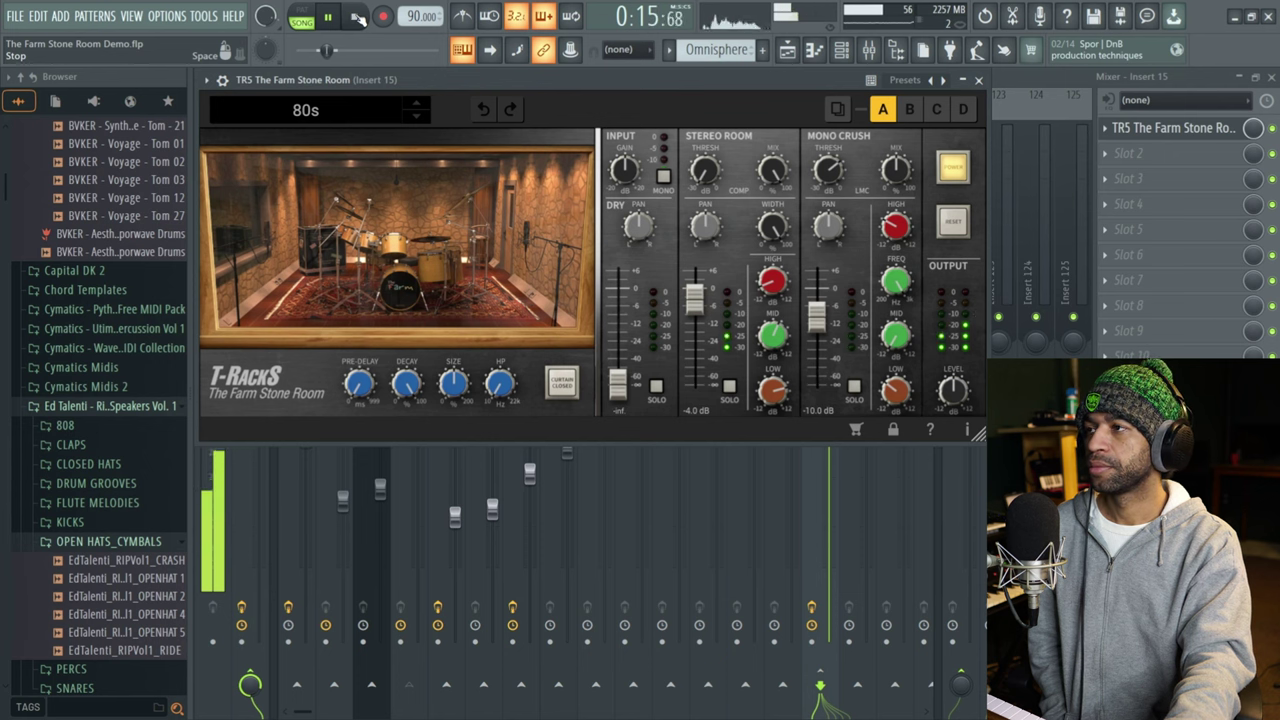
pyautogui.click(357, 18)
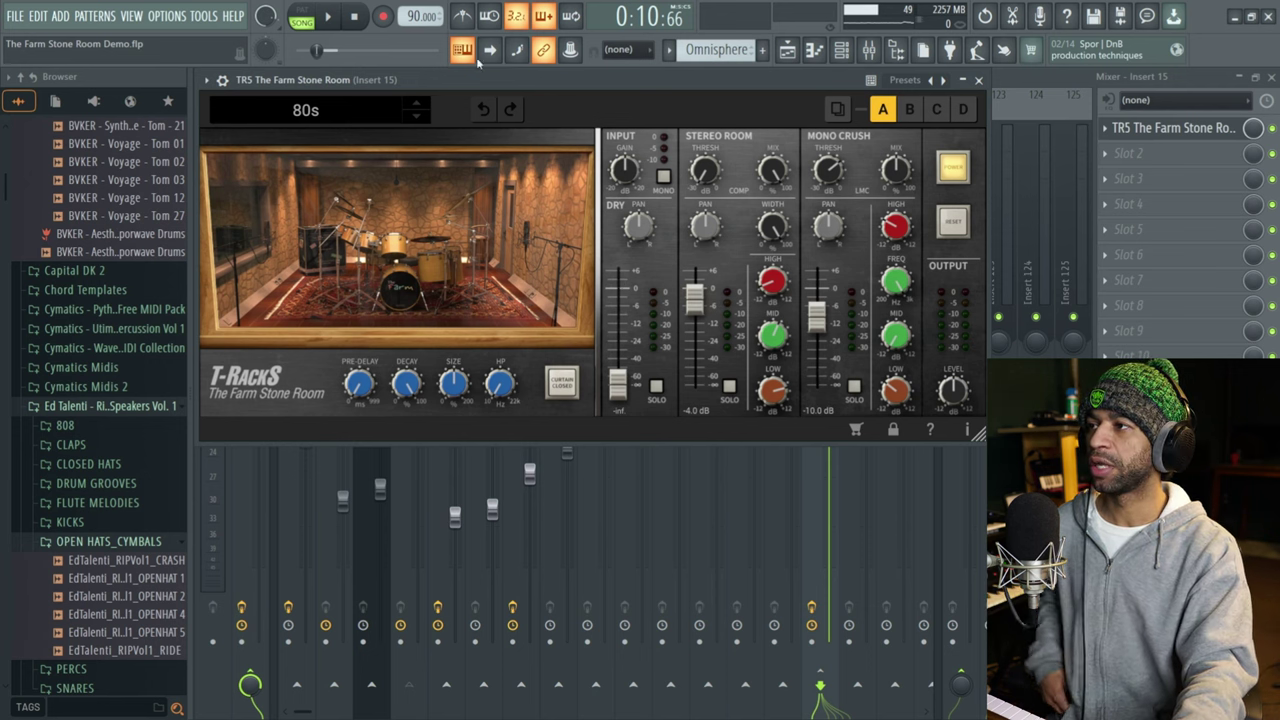
# Step: During playback, raise a fader to bring the dry signal back into the mix
pyautogui.click(329, 17)
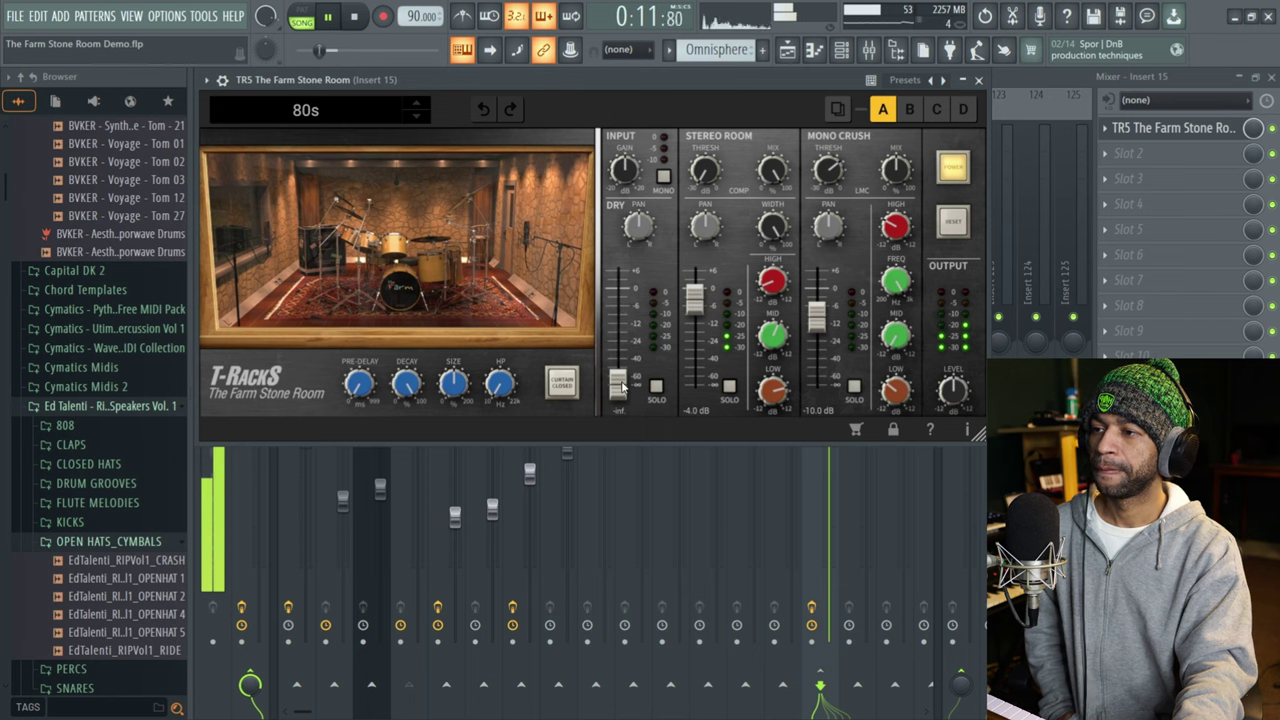
pyautogui.moveTo(618, 378); pyautogui.dragTo(618, 287)
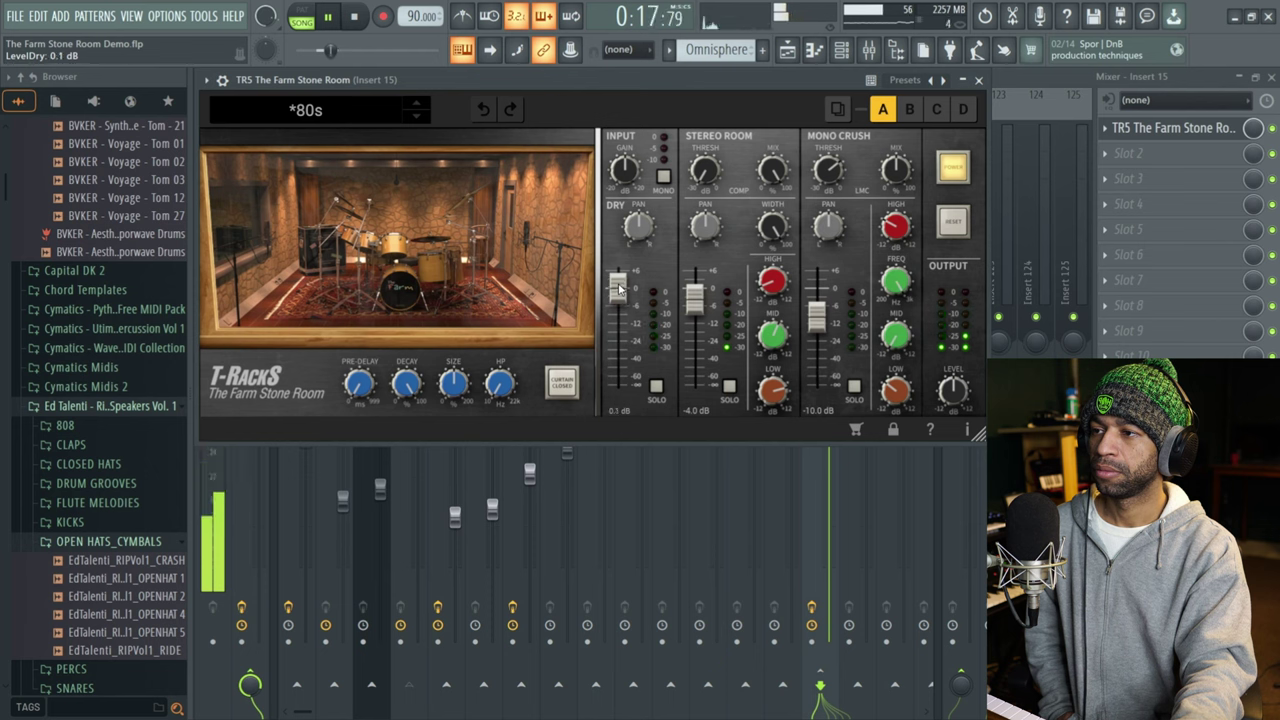
pyautogui.click(358, 18)
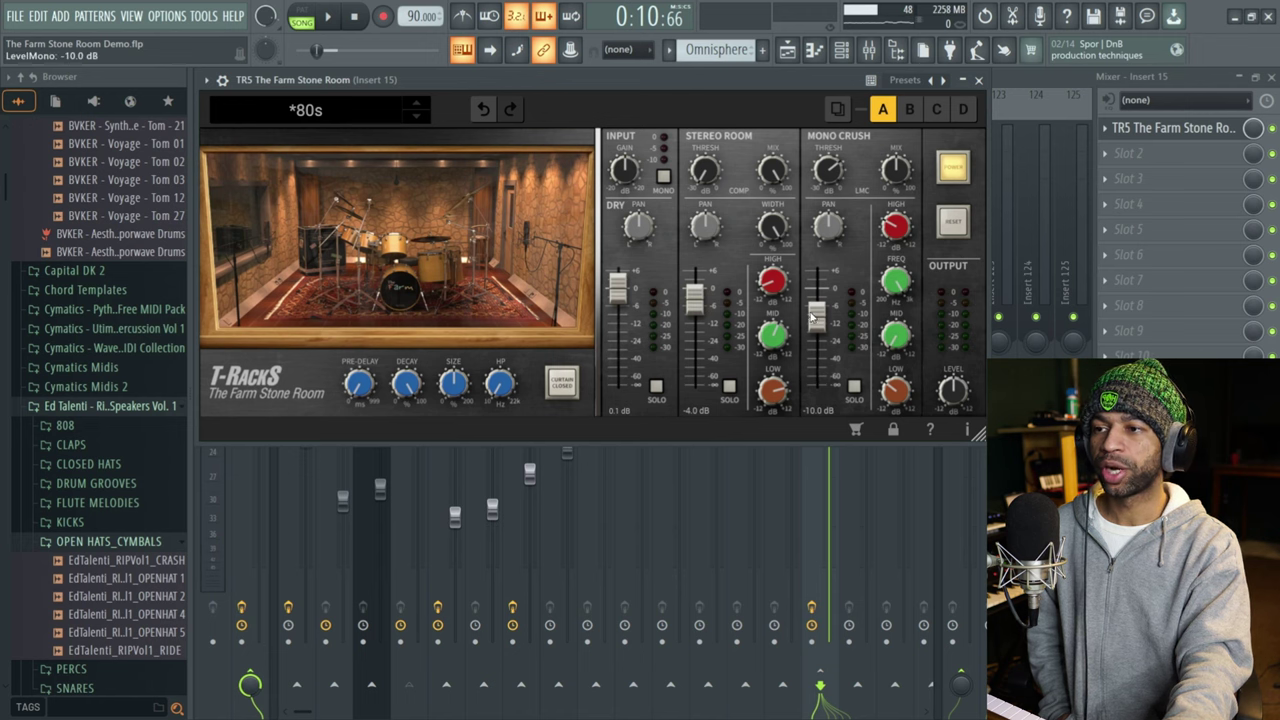
# Step: Mute Mono Crush, then raise Stereo Room from silence to about -8.6 dB while playing
pyautogui.moveTo(818, 313); pyautogui.dragTo(838, 410)
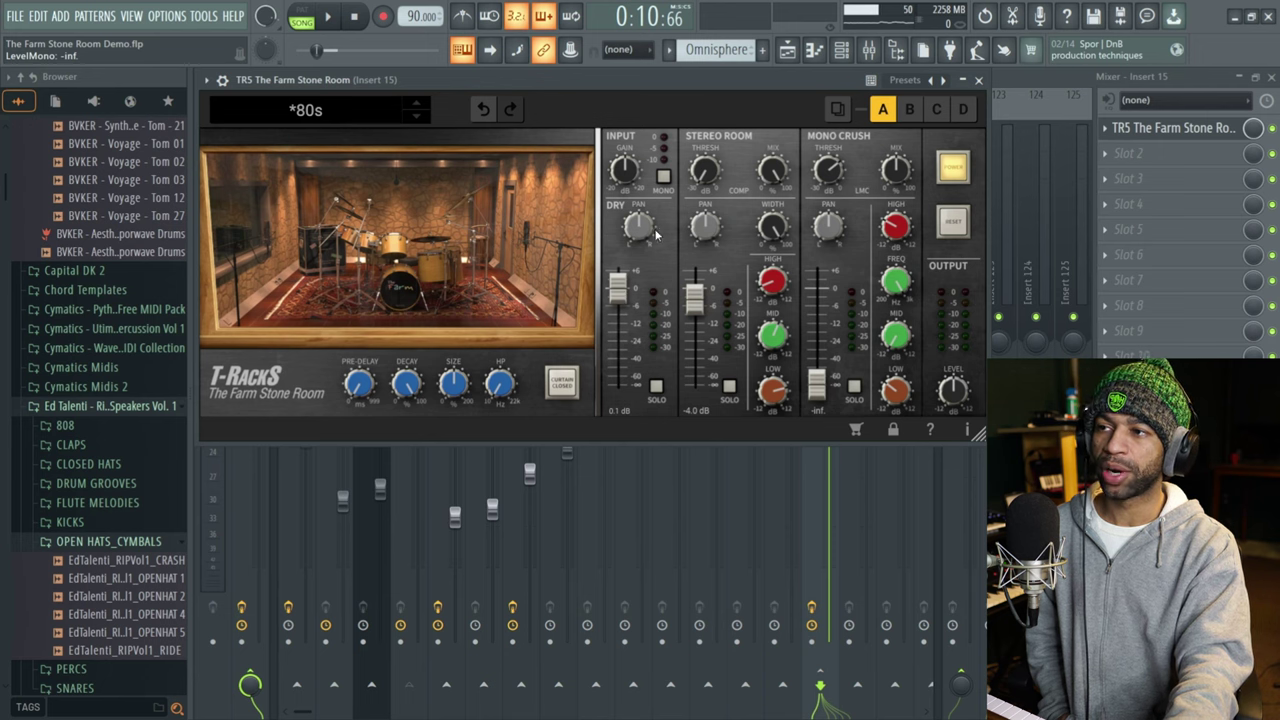
pyautogui.moveTo(697, 304); pyautogui.dragTo(690, 420)
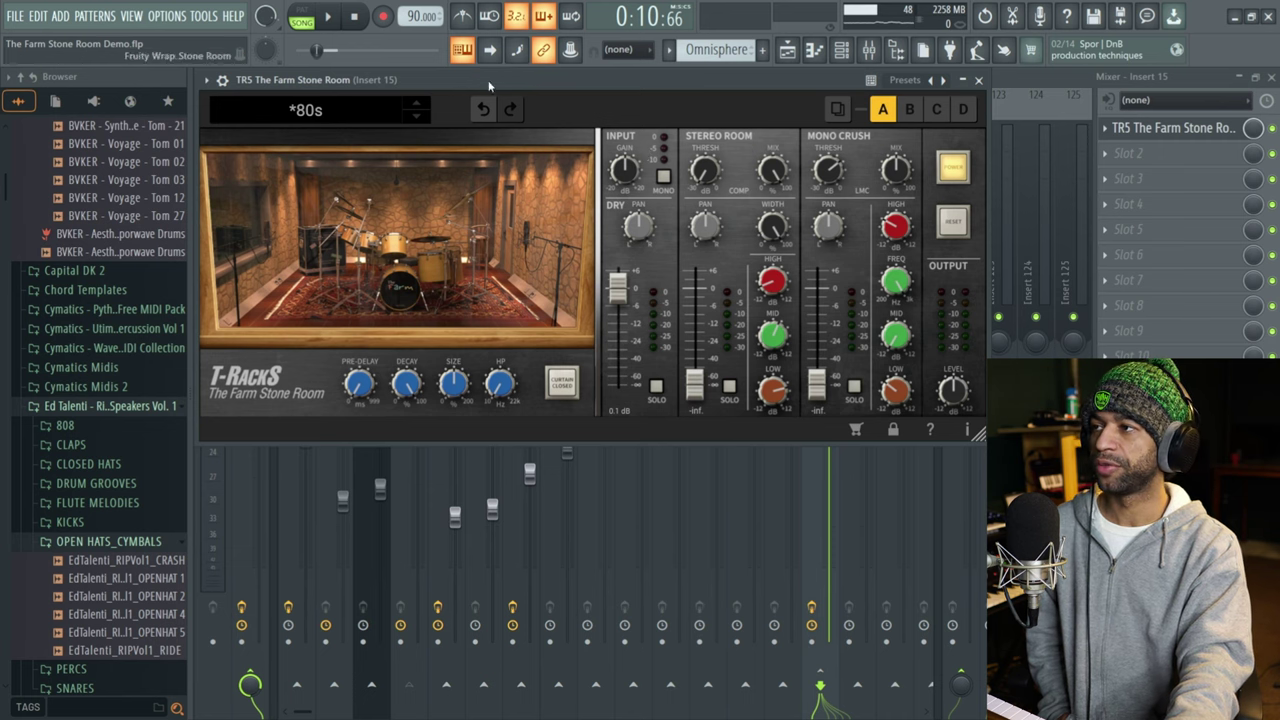
pyautogui.press('space')
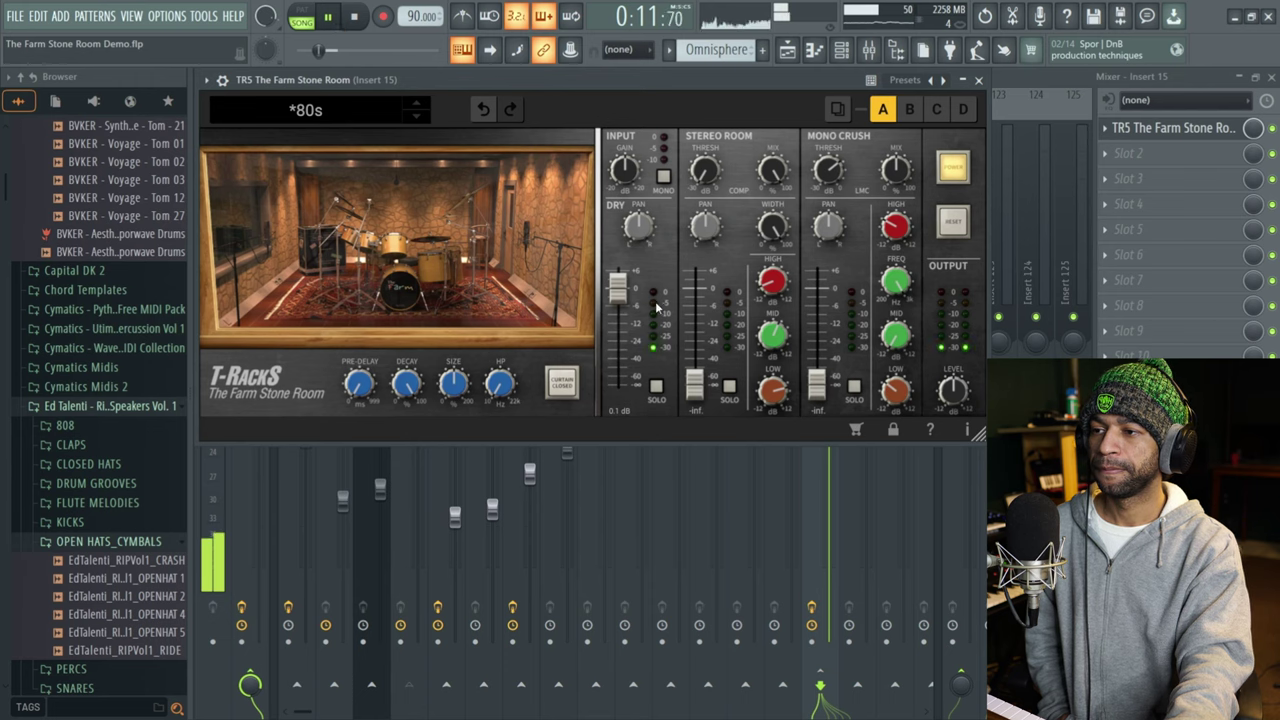
pyautogui.moveTo(694, 383); pyautogui.dragTo(697, 348)
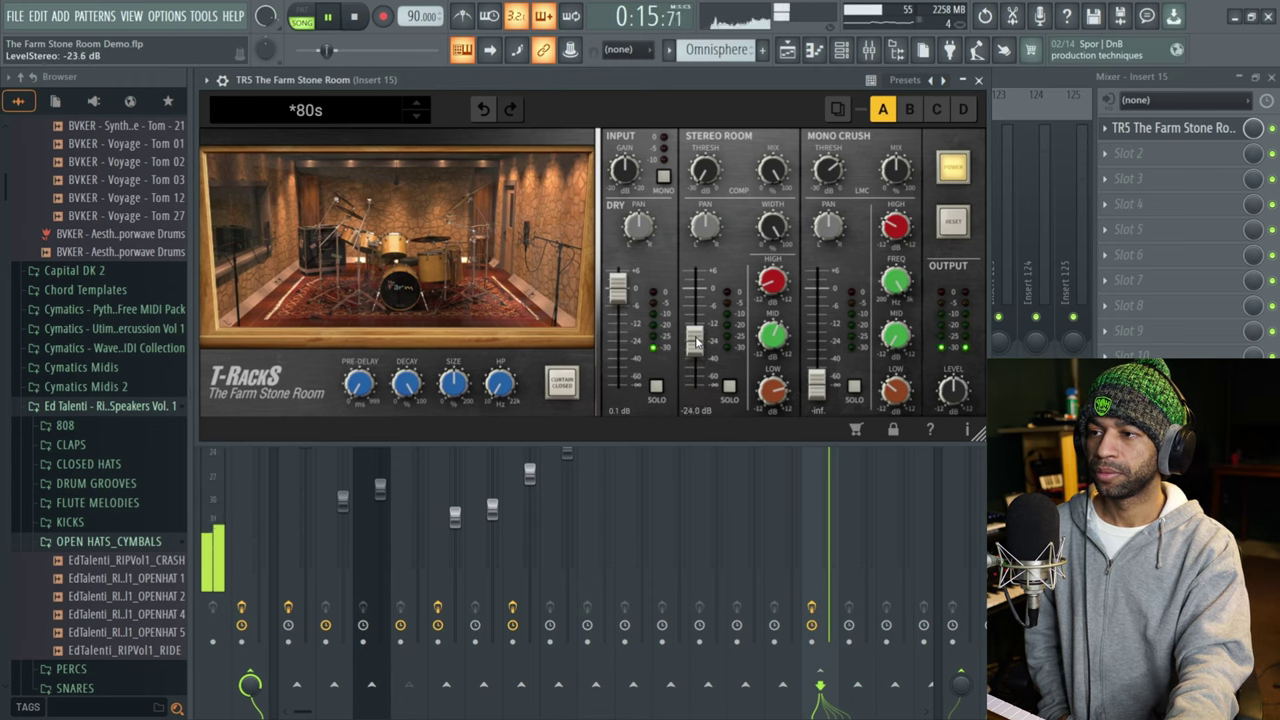
pyautogui.moveTo(697, 342); pyautogui.dragTo(697, 312)
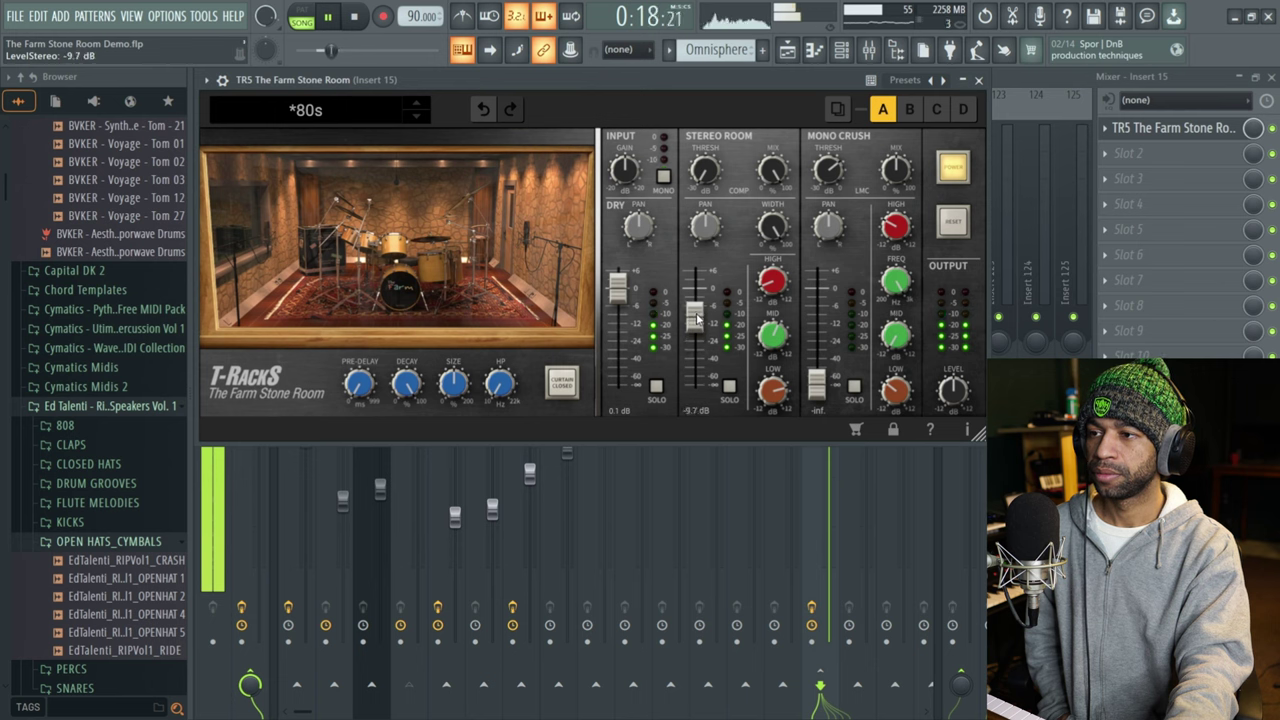
pyautogui.click(352, 16)
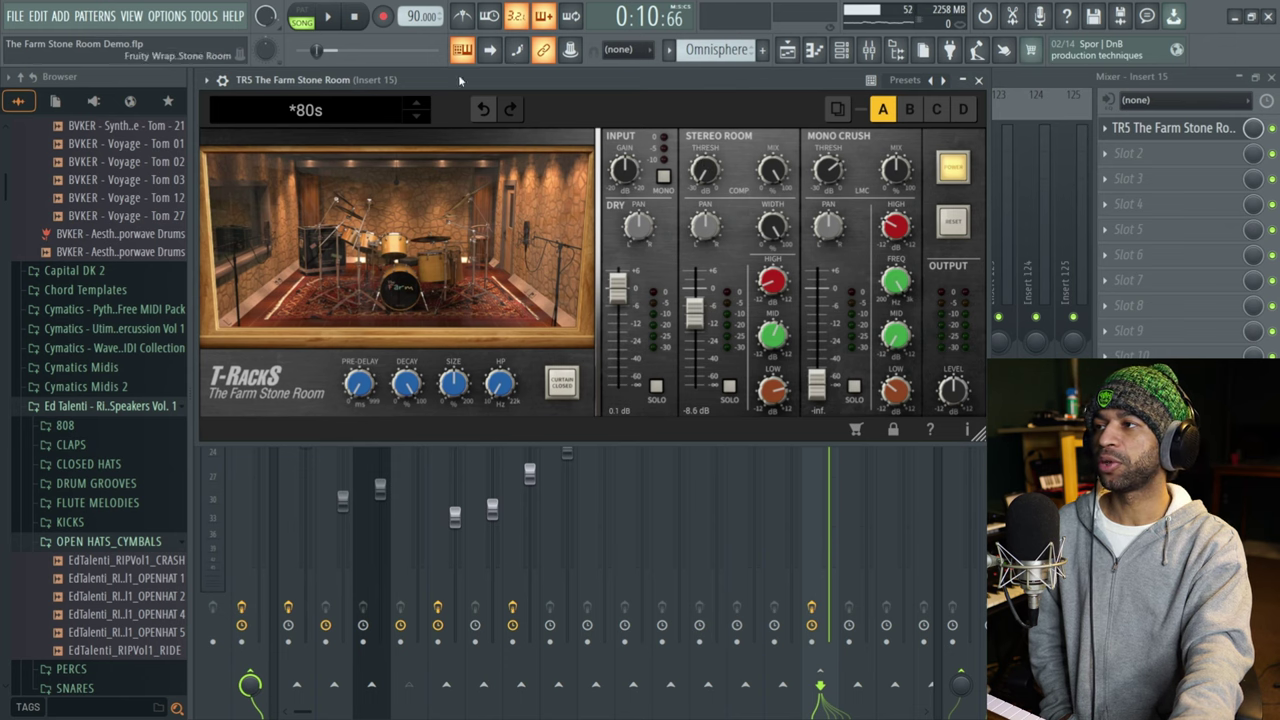
# Step: Play the beat to hear the current Stereo Room reverb, then stop
pyautogui.click(327, 17)
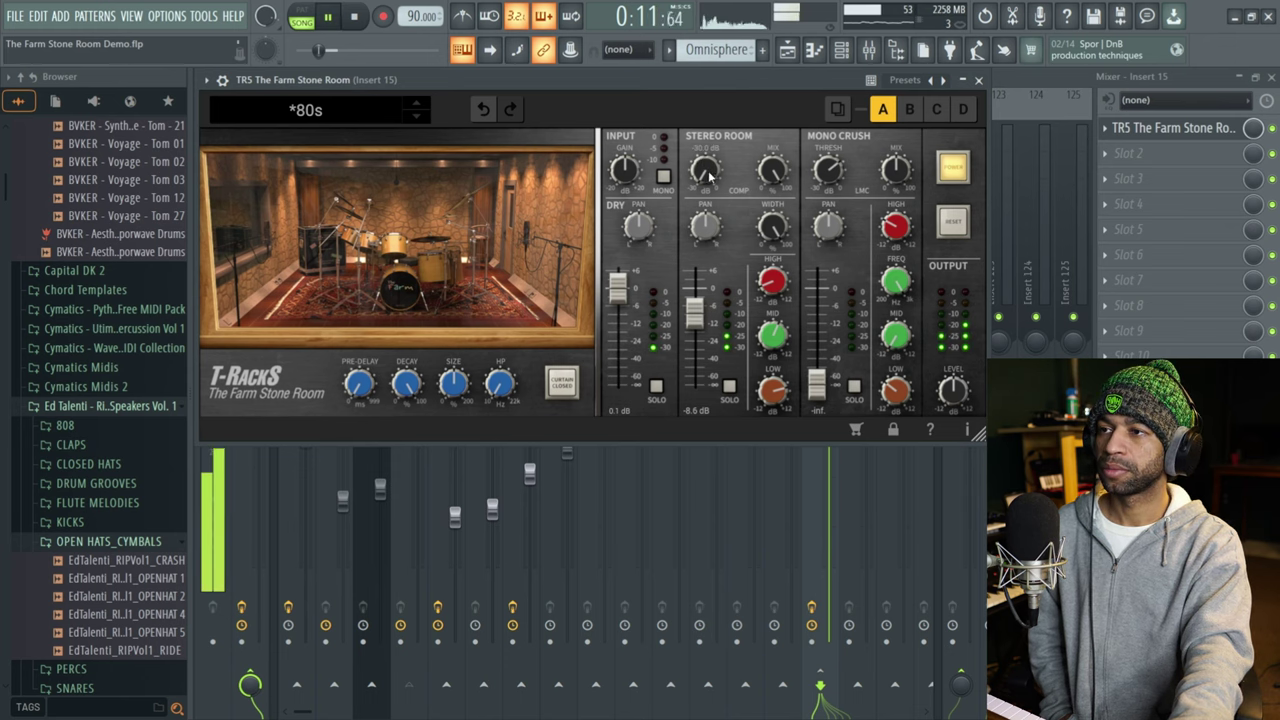
pyautogui.moveTo(771, 170)
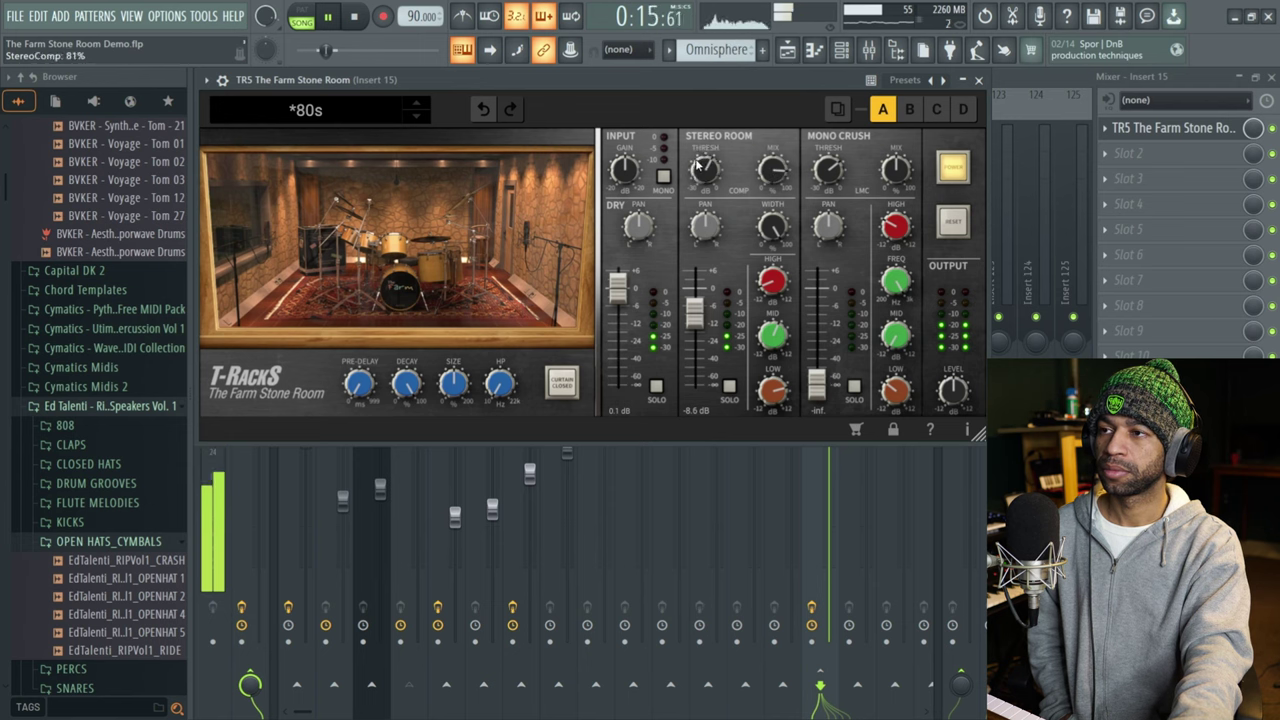
pyautogui.moveTo(705, 137)
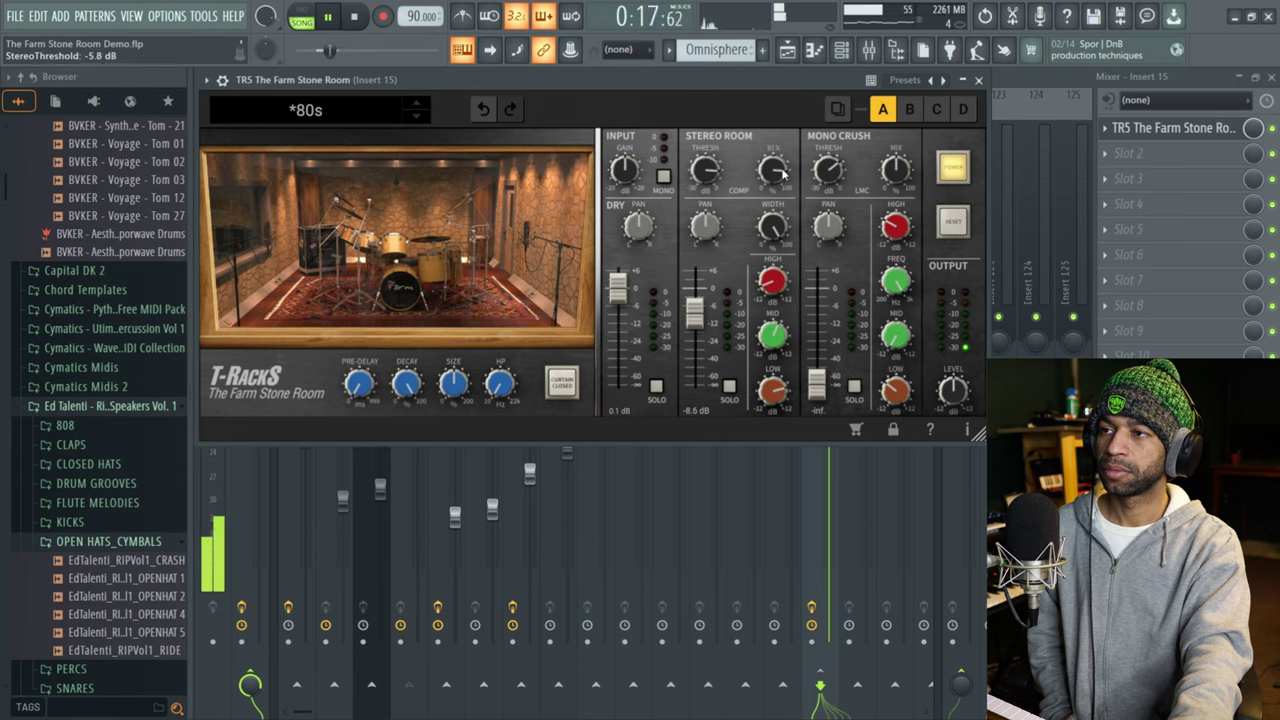
pyautogui.moveTo(785, 140)
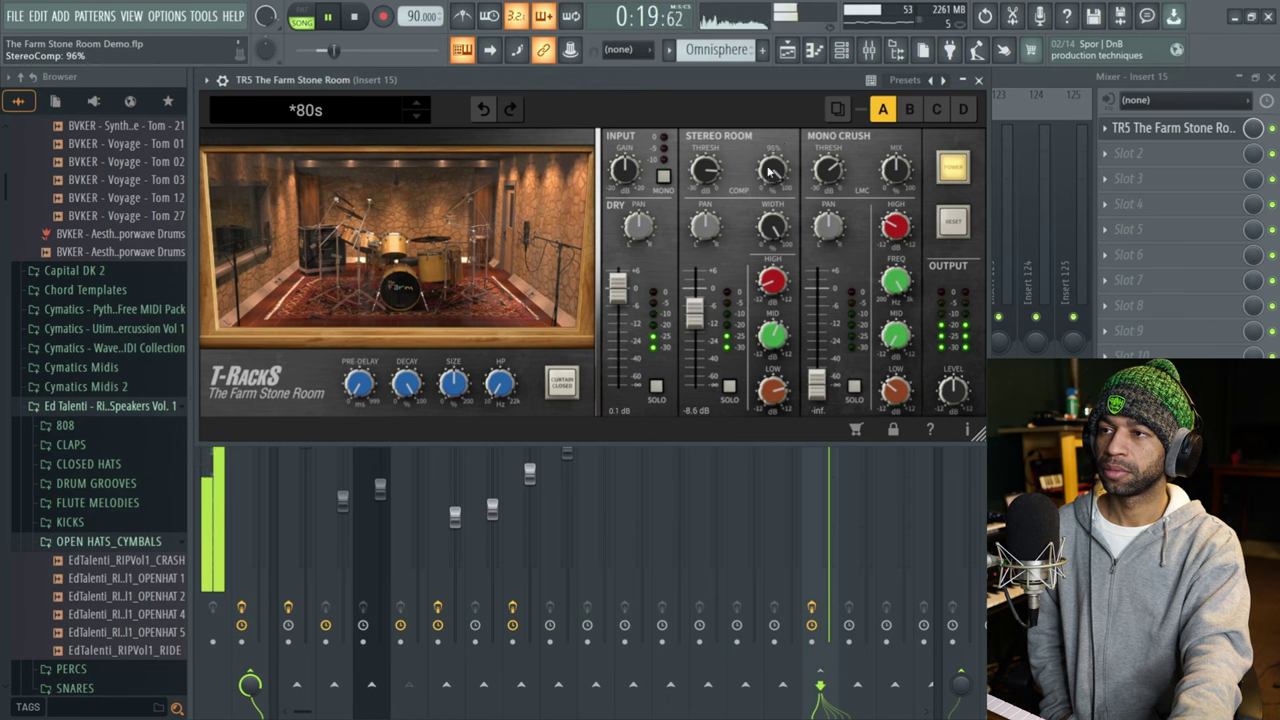
pyautogui.click(356, 17)
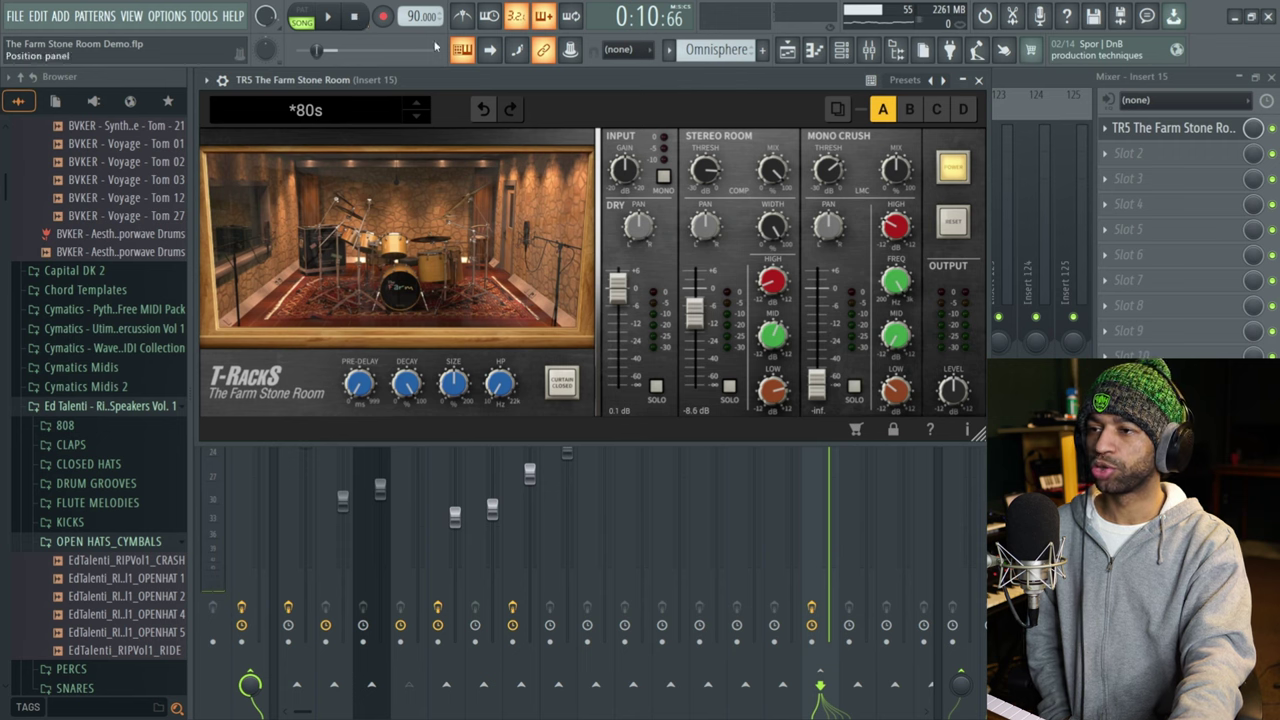
# Step: Cut Stereo Room low to -3.3 dB and mid to -1.1 dB, then replay to compare
pyautogui.moveTo(777, 330)
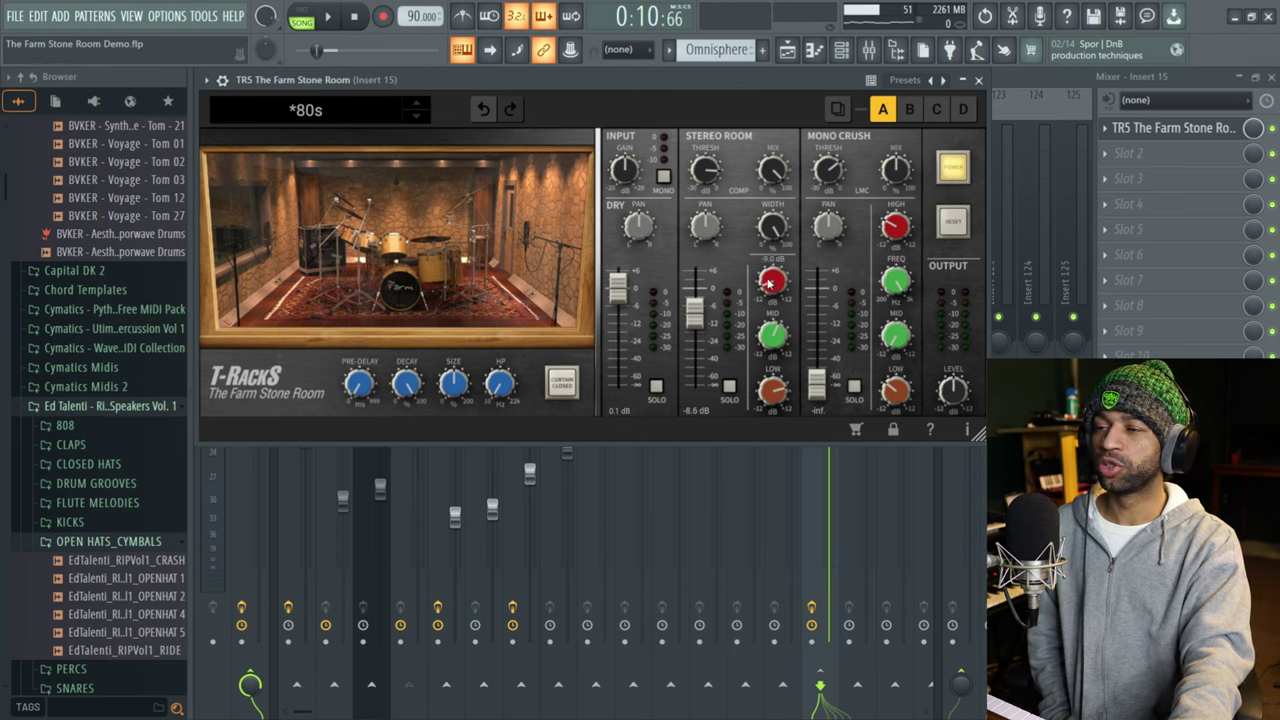
pyautogui.click(324, 17)
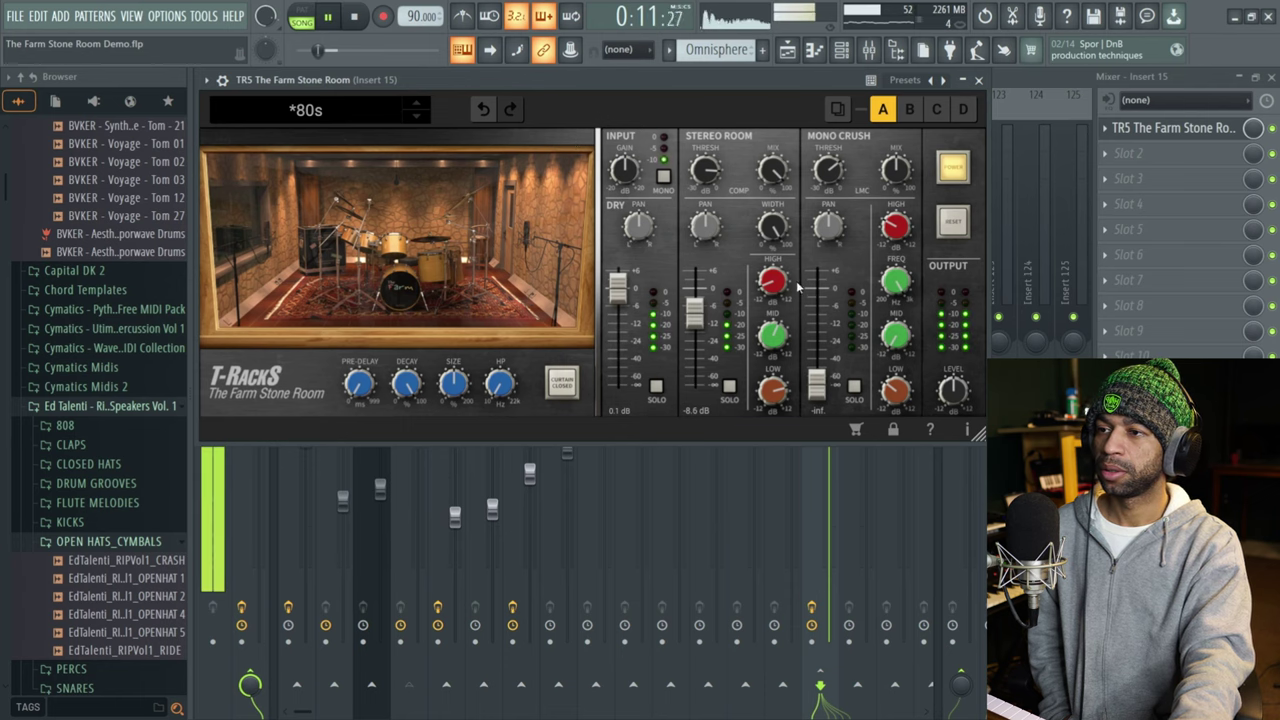
pyautogui.moveTo(773, 394)
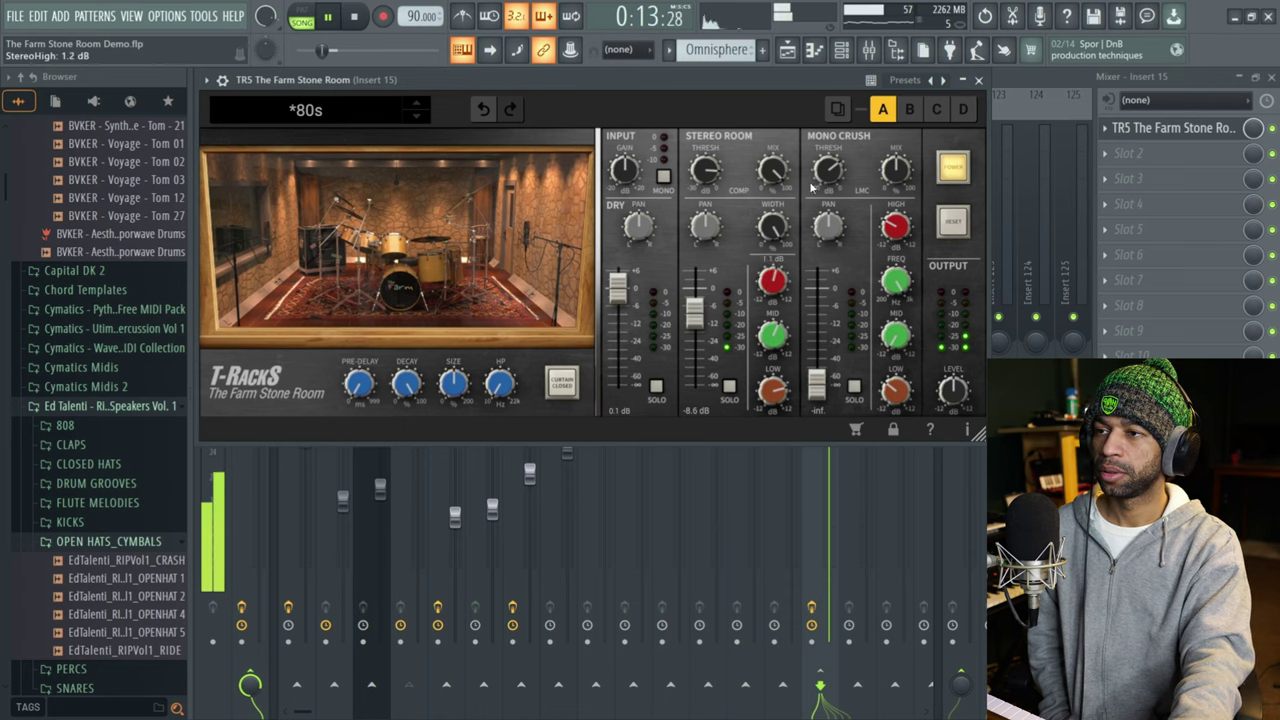
pyautogui.moveTo(773, 394); pyautogui.dragTo(757, 486)
pyautogui.moveTo(783, 340)
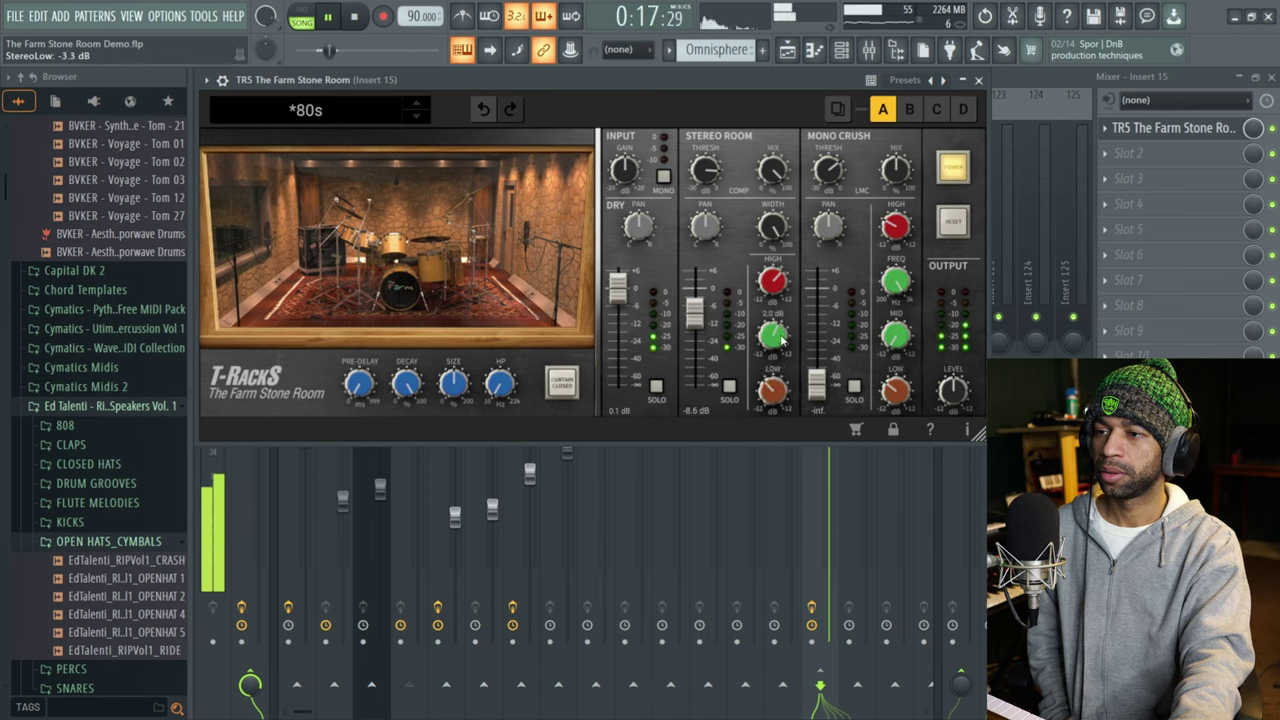
pyautogui.moveTo(783, 340); pyautogui.dragTo(783, 354)
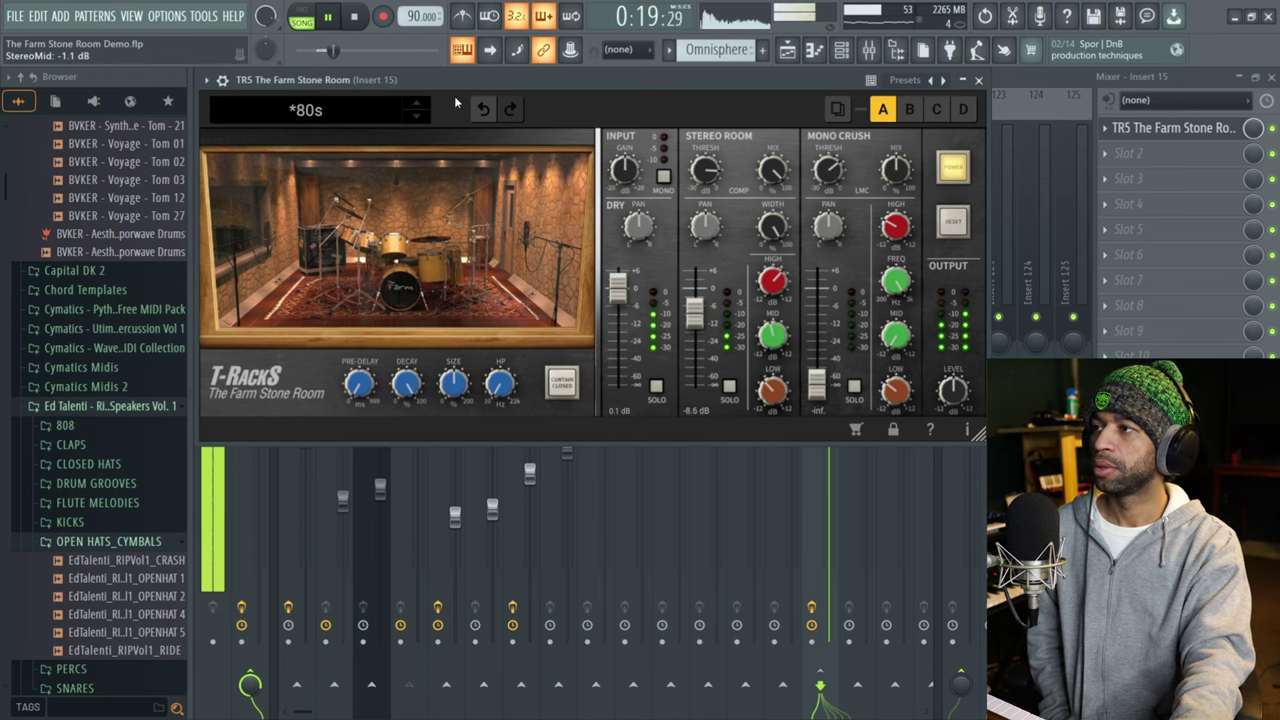
pyautogui.click(355, 17)
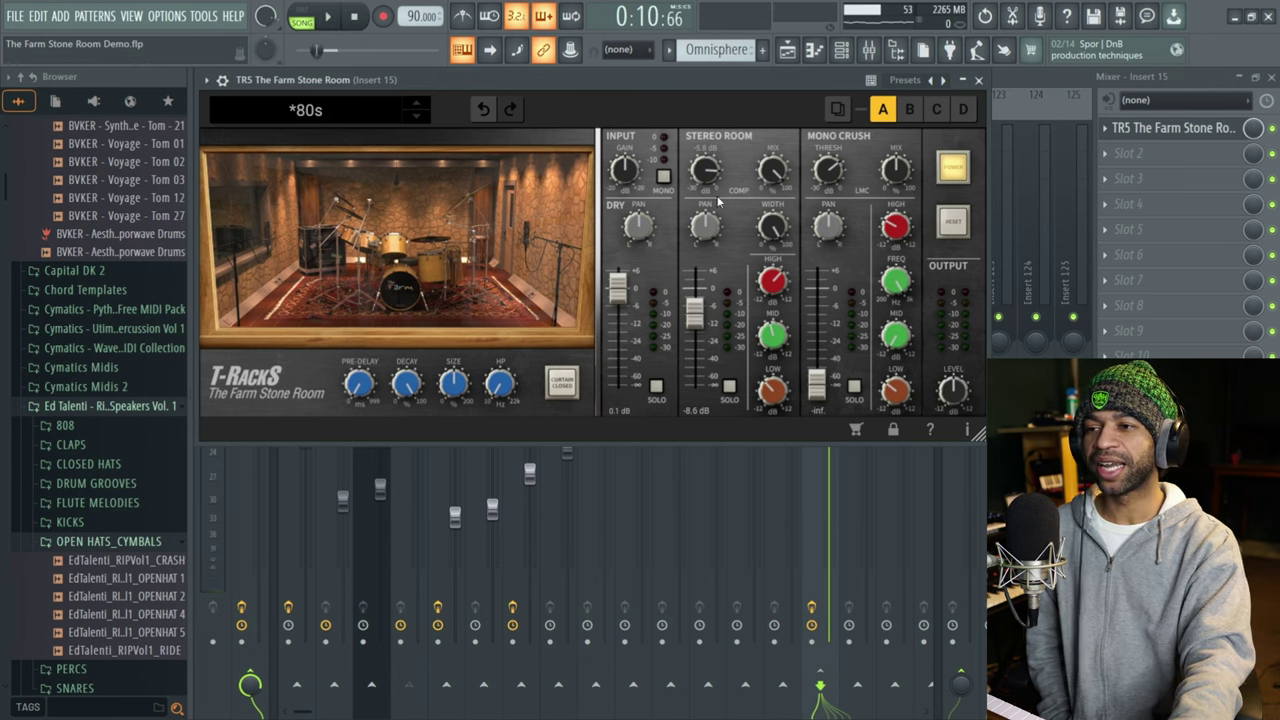
pyautogui.click(331, 17)
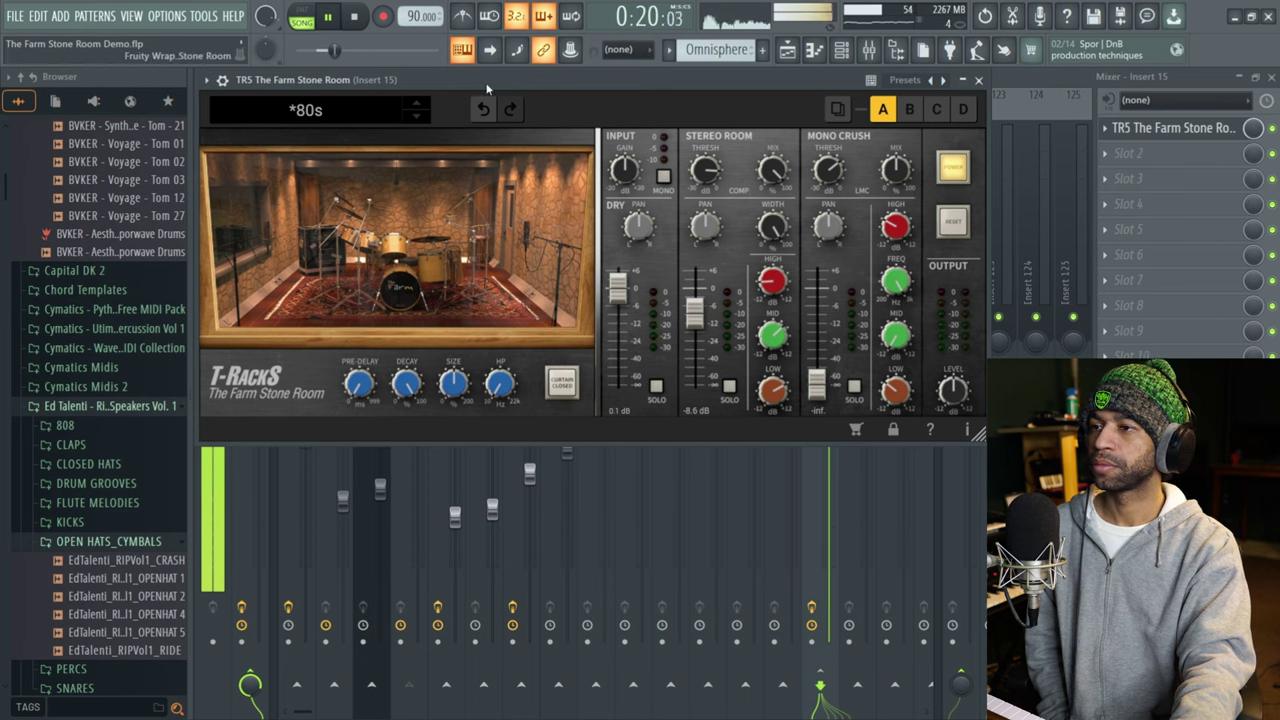
pyautogui.click(354, 20)
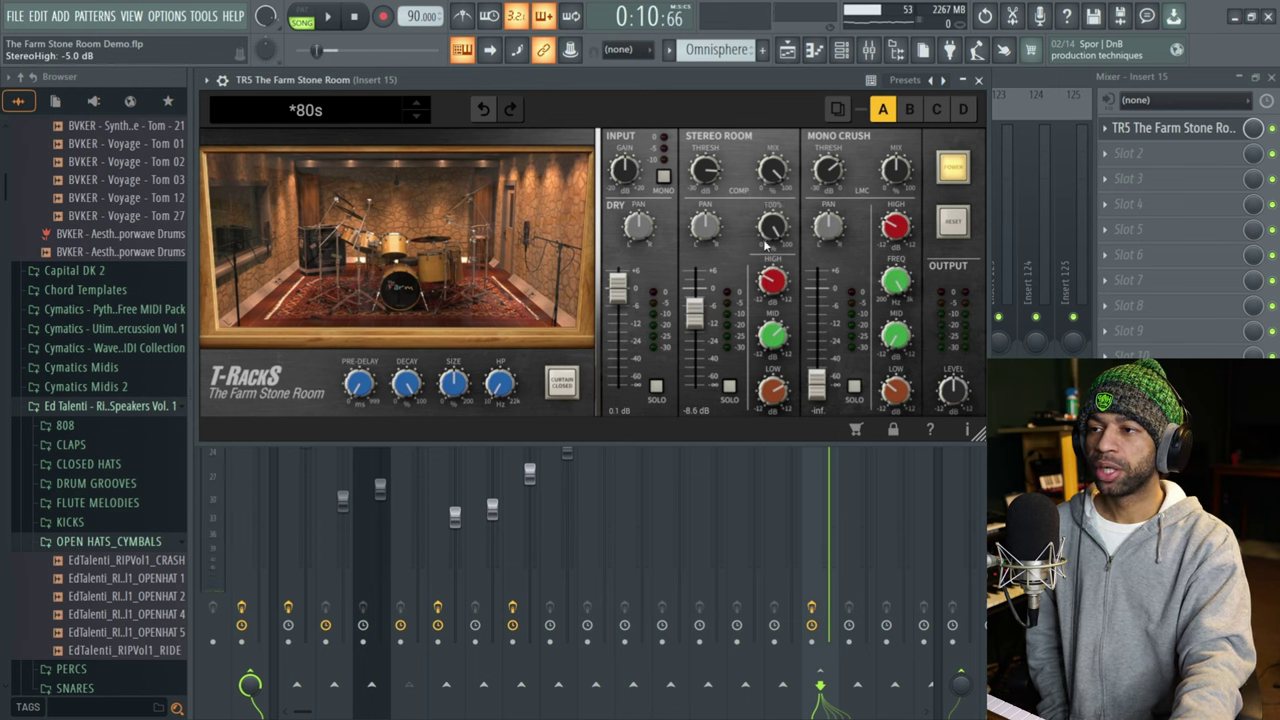
# Step: Silence Stereo Room and raise Mono Crush to audition that room alone
pyautogui.moveTo(697, 316); pyautogui.dragTo(678, 406)
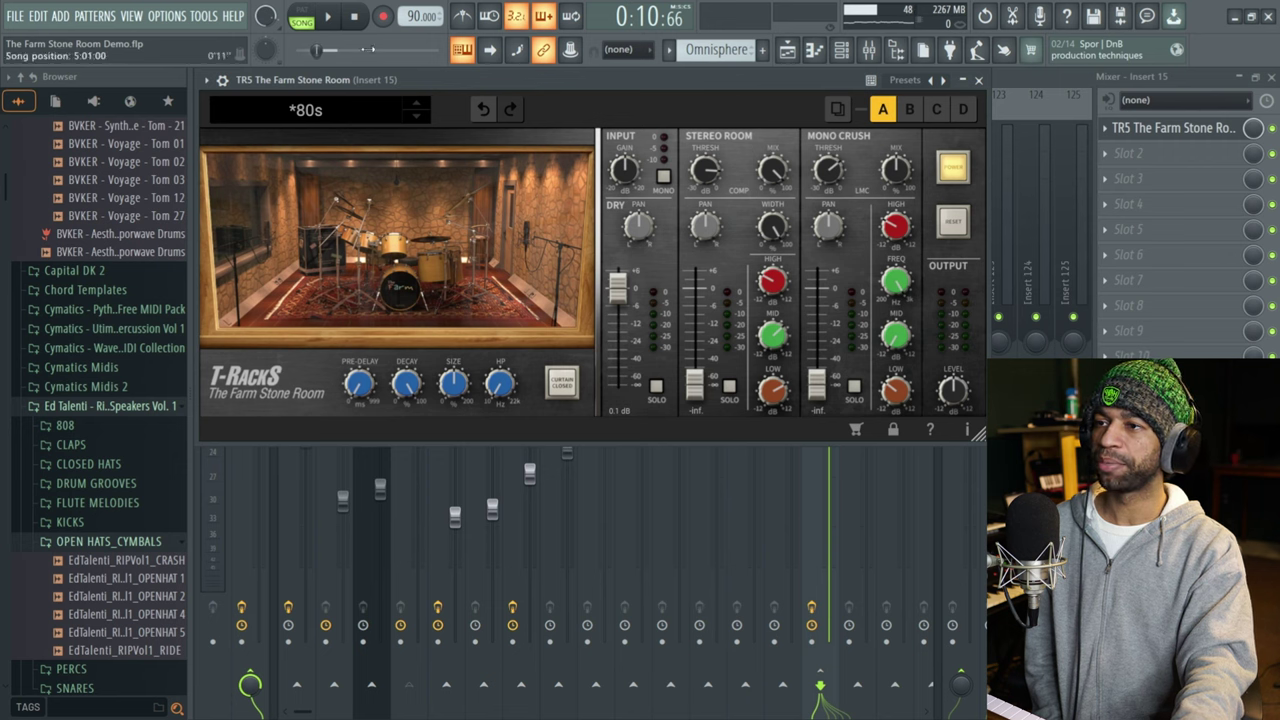
pyautogui.click(332, 20)
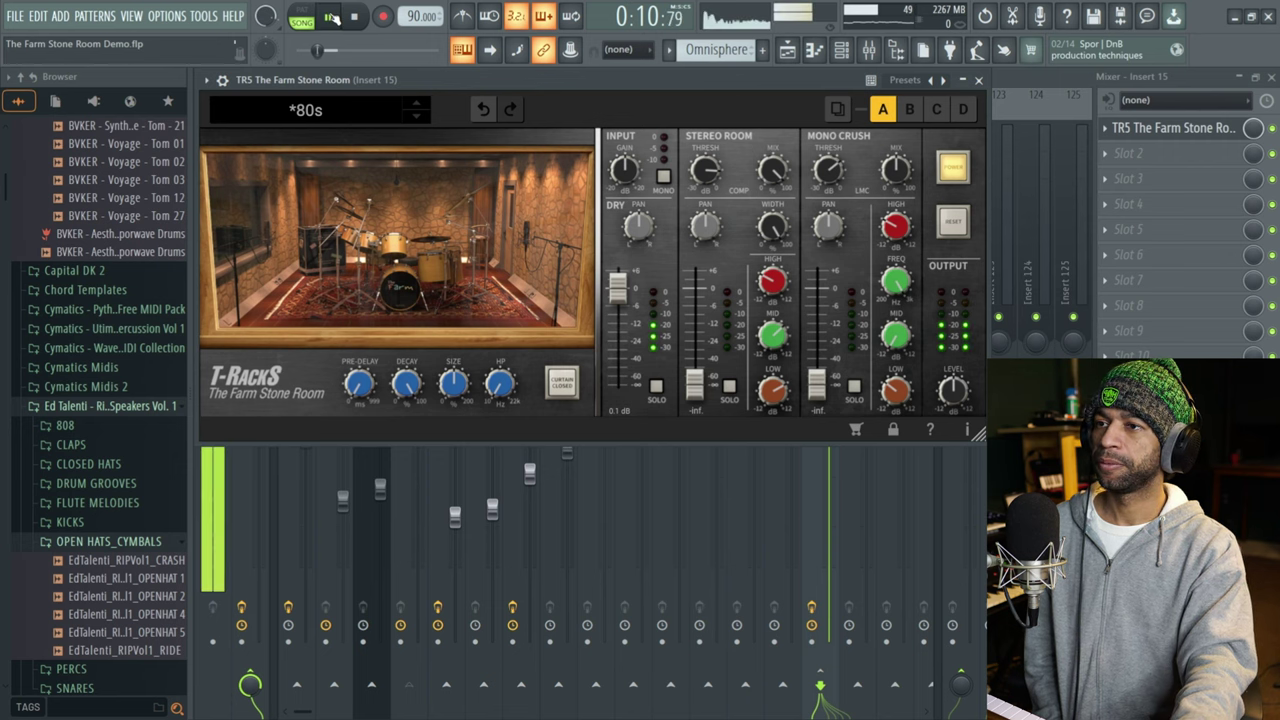
pyautogui.moveTo(815, 387); pyautogui.dragTo(817, 297)
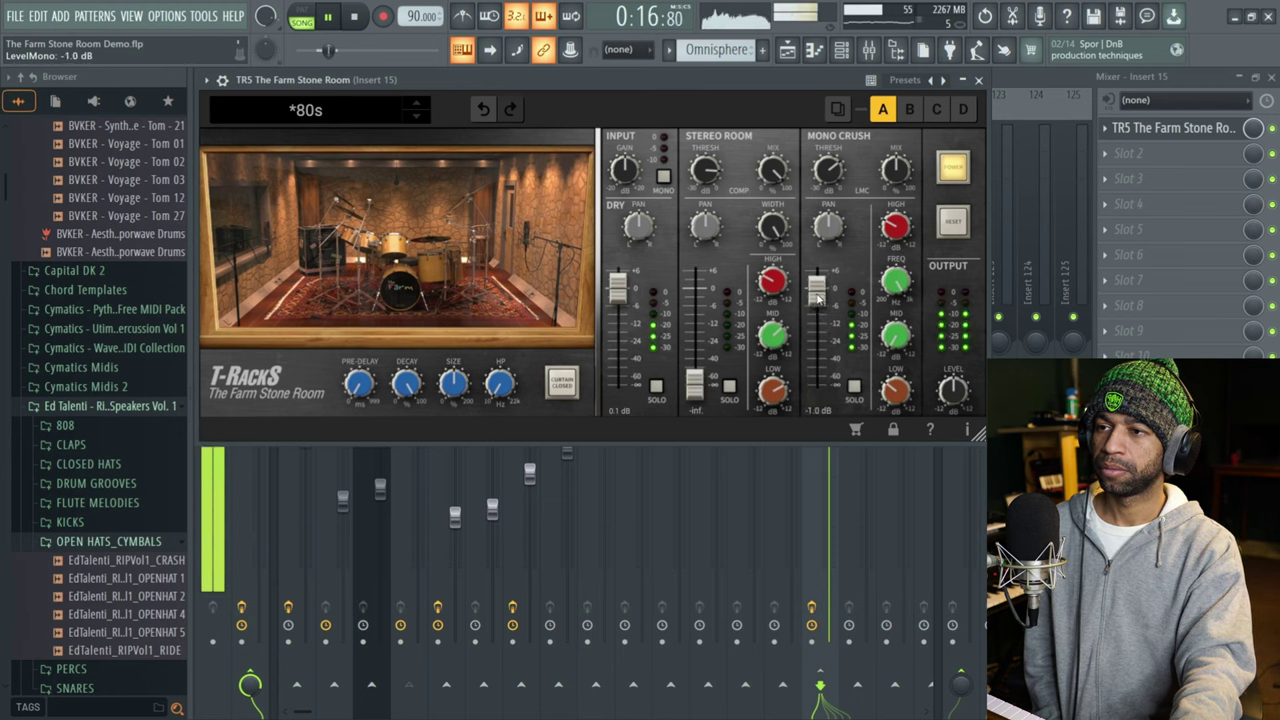
pyautogui.click(355, 19)
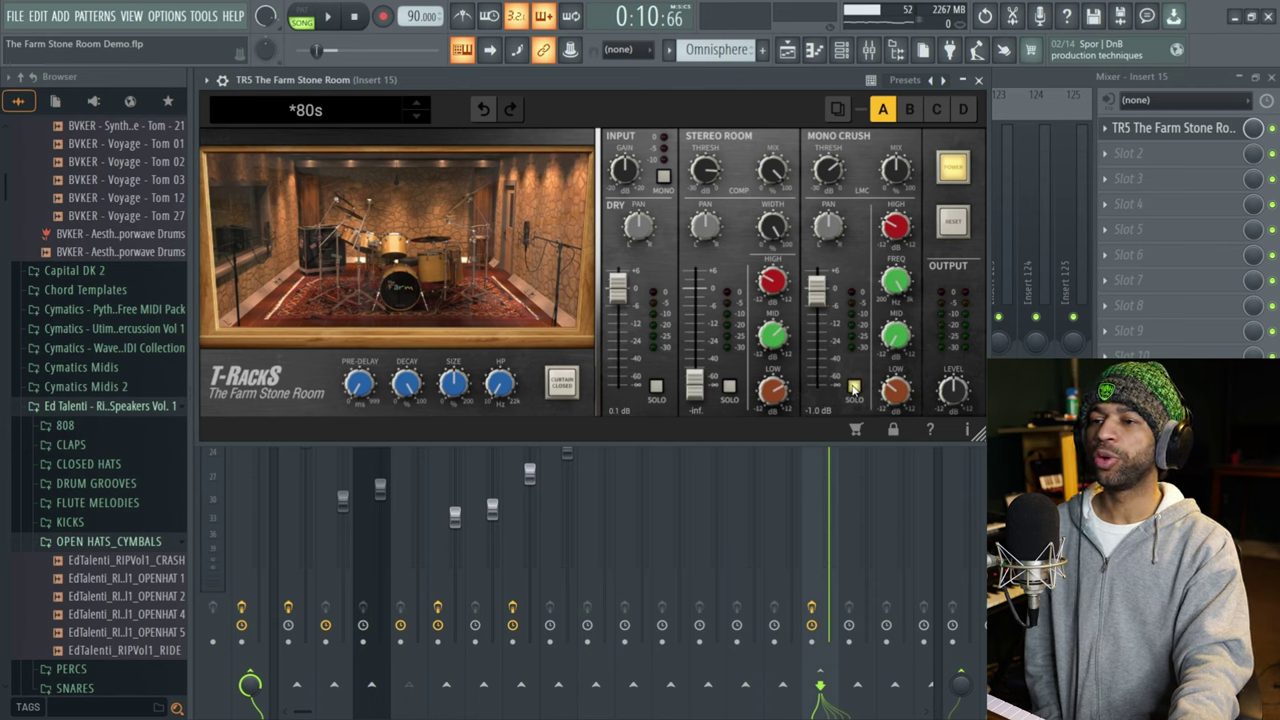
pyautogui.click(327, 17)
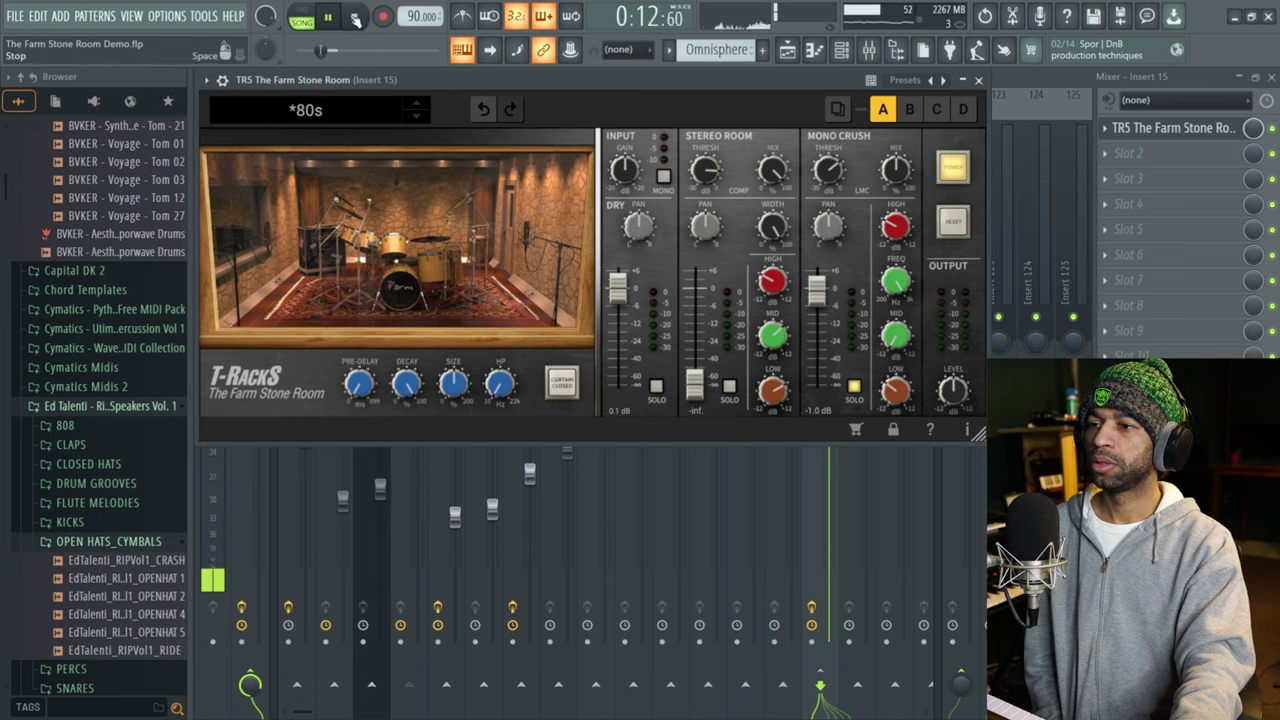
pyautogui.click(355, 18)
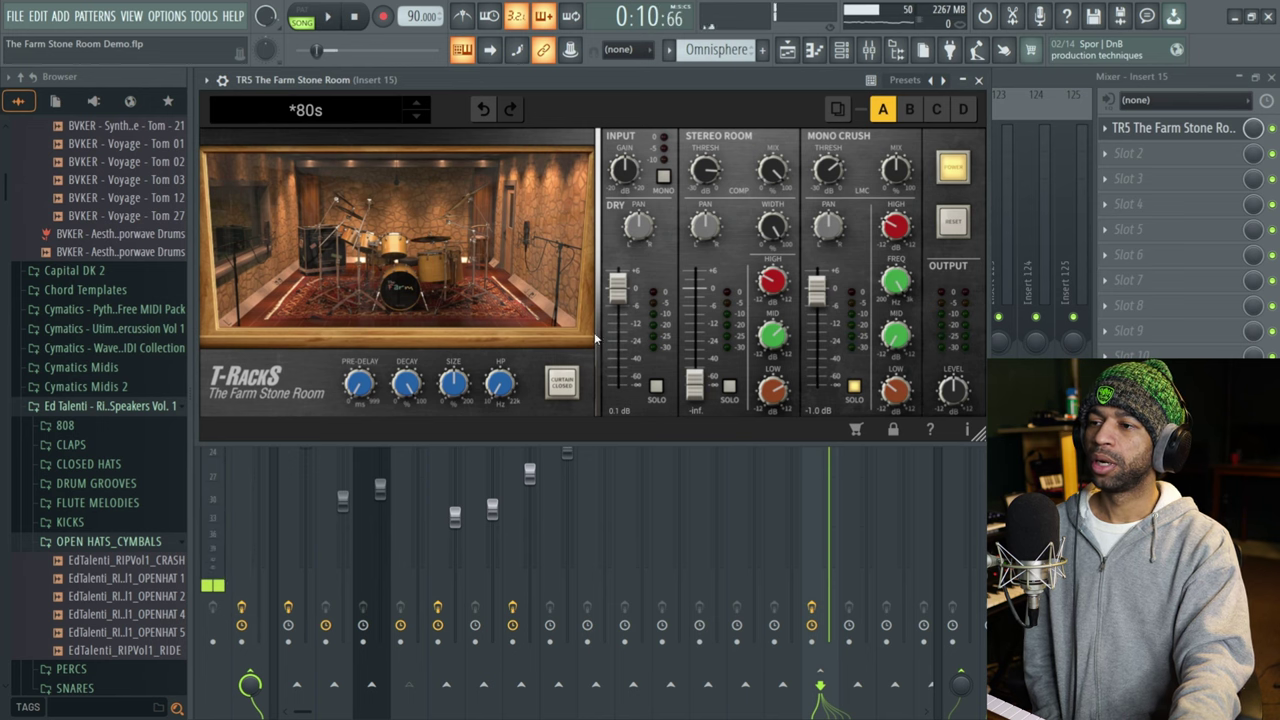
# Step: Bring Stereo Room back to -0.8 dB and play the beat with both rooms blended
pyautogui.moveTo(694, 390); pyautogui.dragTo(709, 298)
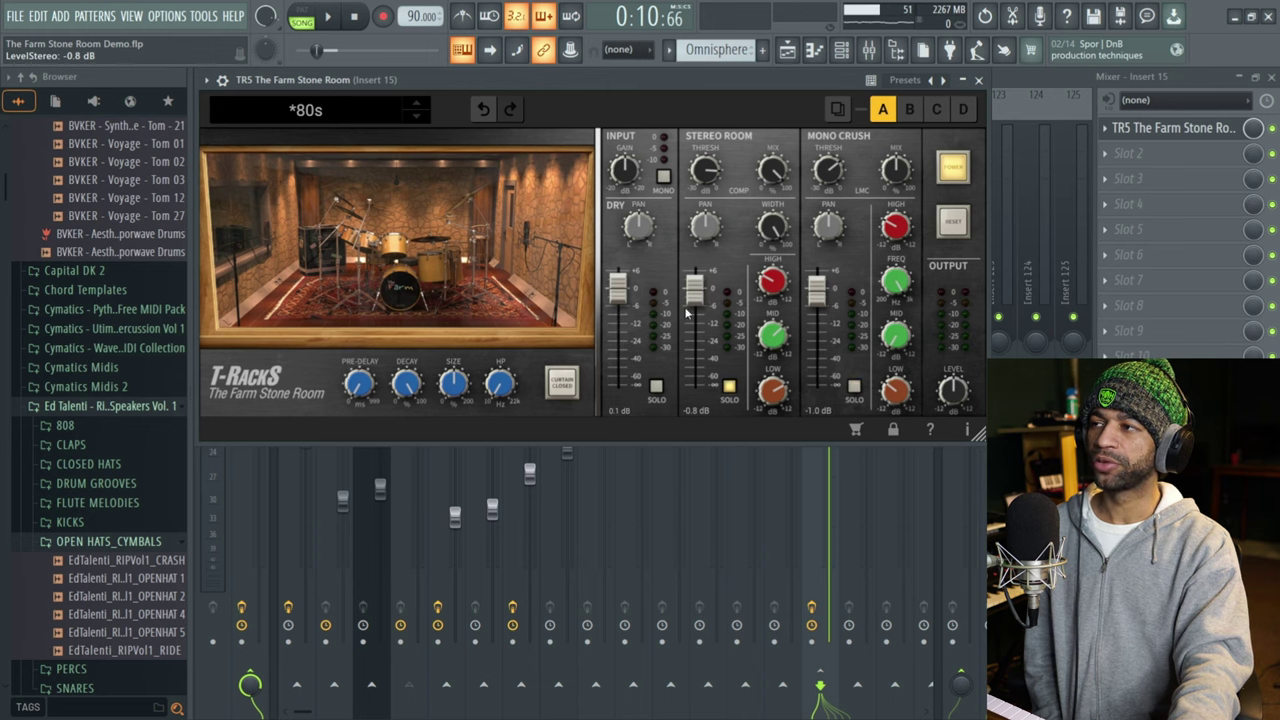
pyautogui.click(330, 18)
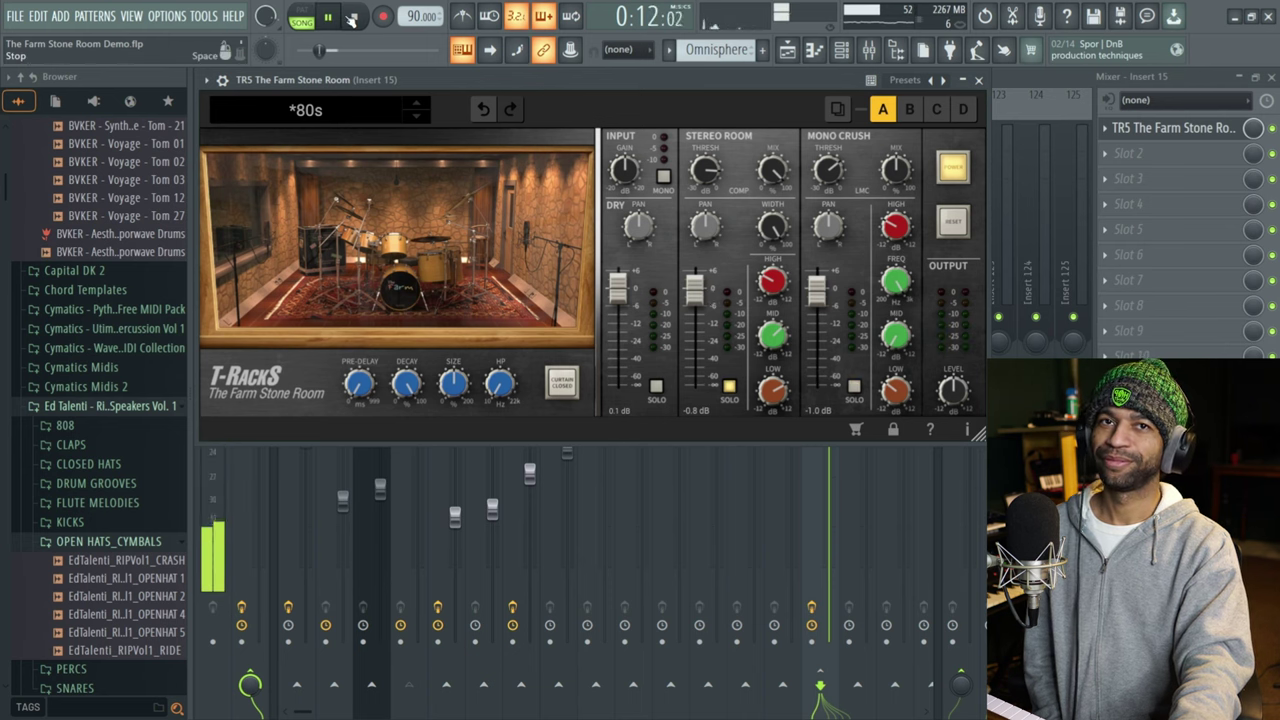
pyautogui.click(354, 18)
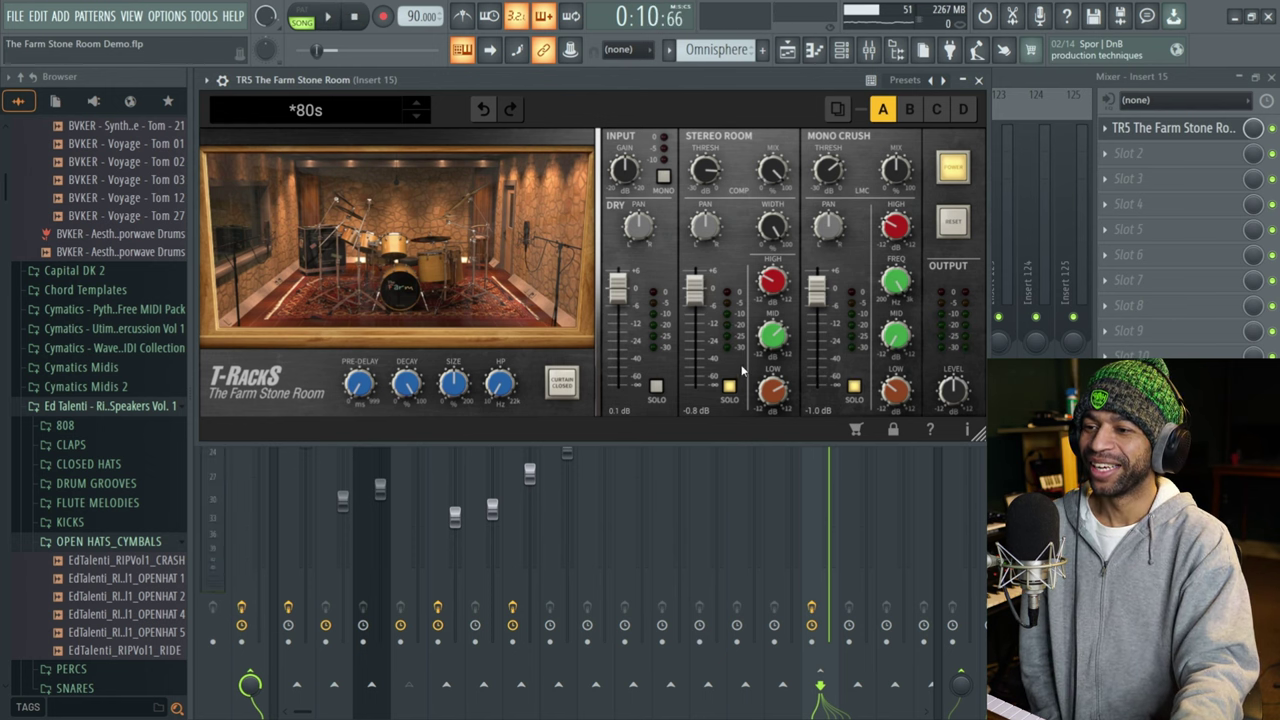
pyautogui.press('space')
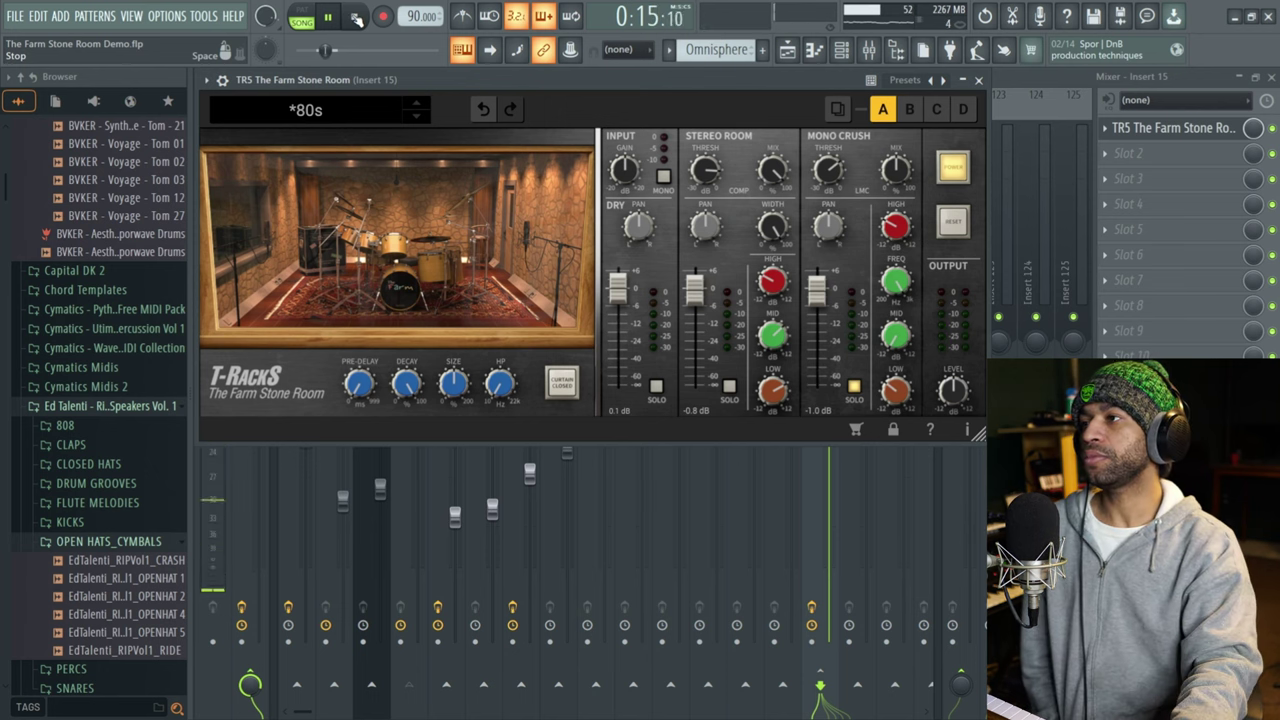
pyautogui.click(355, 18)
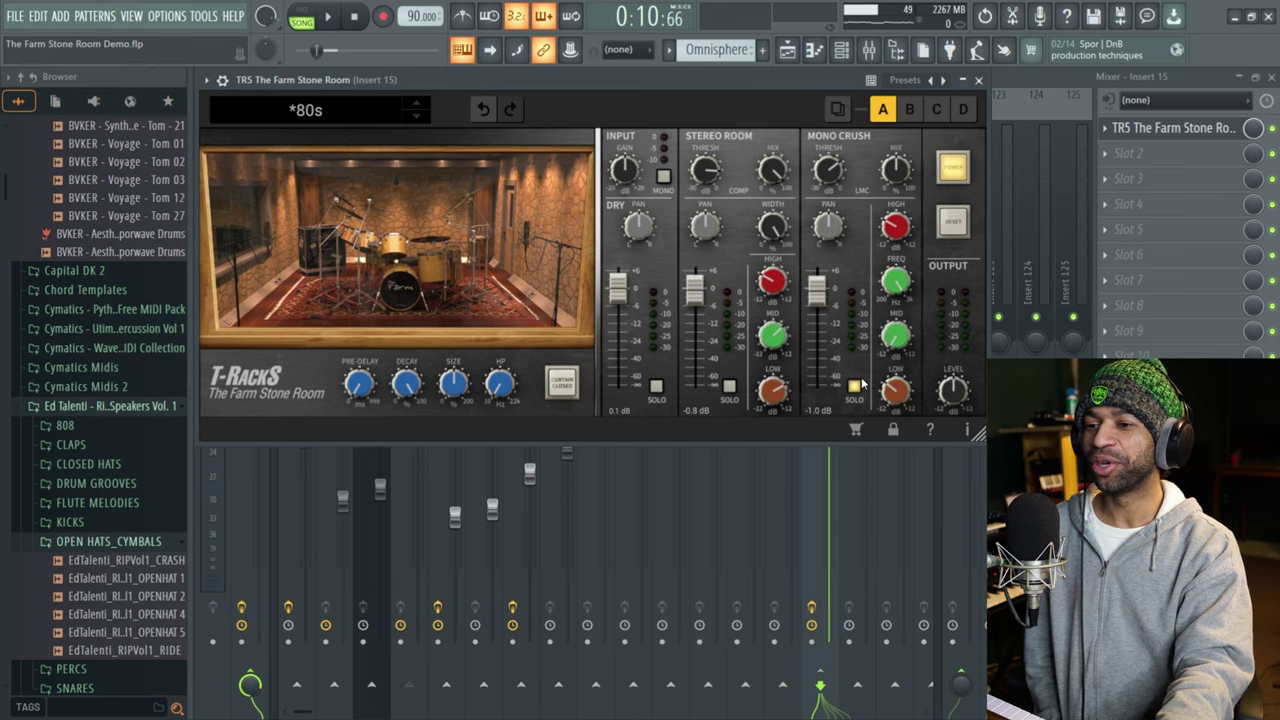
# Step: Silence Mono Crush to hear Stereo Room alone, then raise Mono Crush to -2.2 dB during playback
pyautogui.moveTo(822, 289); pyautogui.dragTo(802, 410)
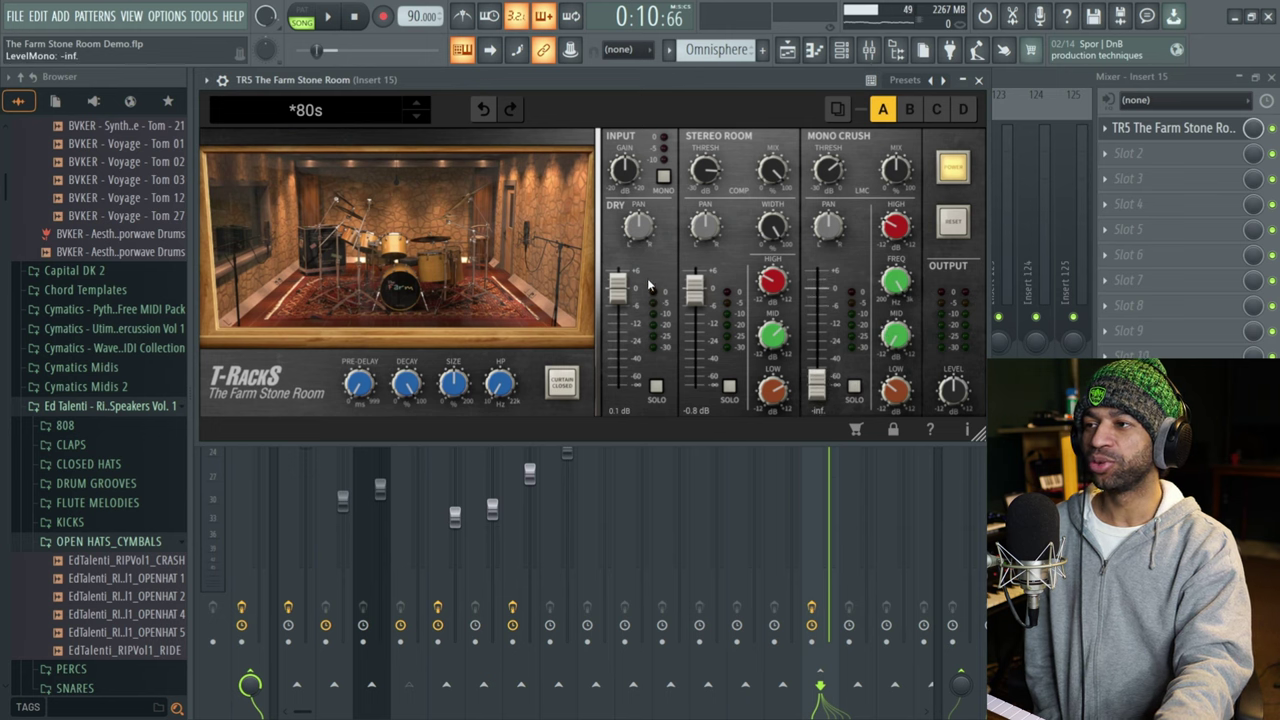
pyautogui.click(338, 20)
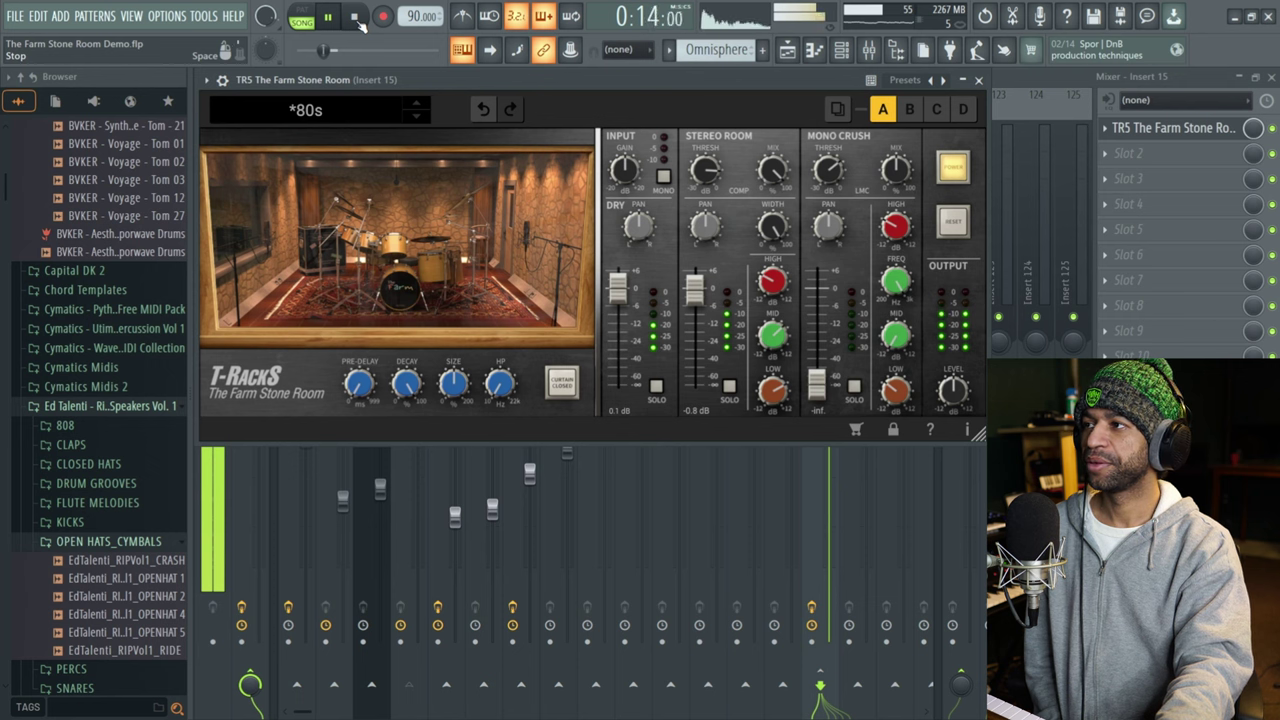
pyautogui.click(357, 20)
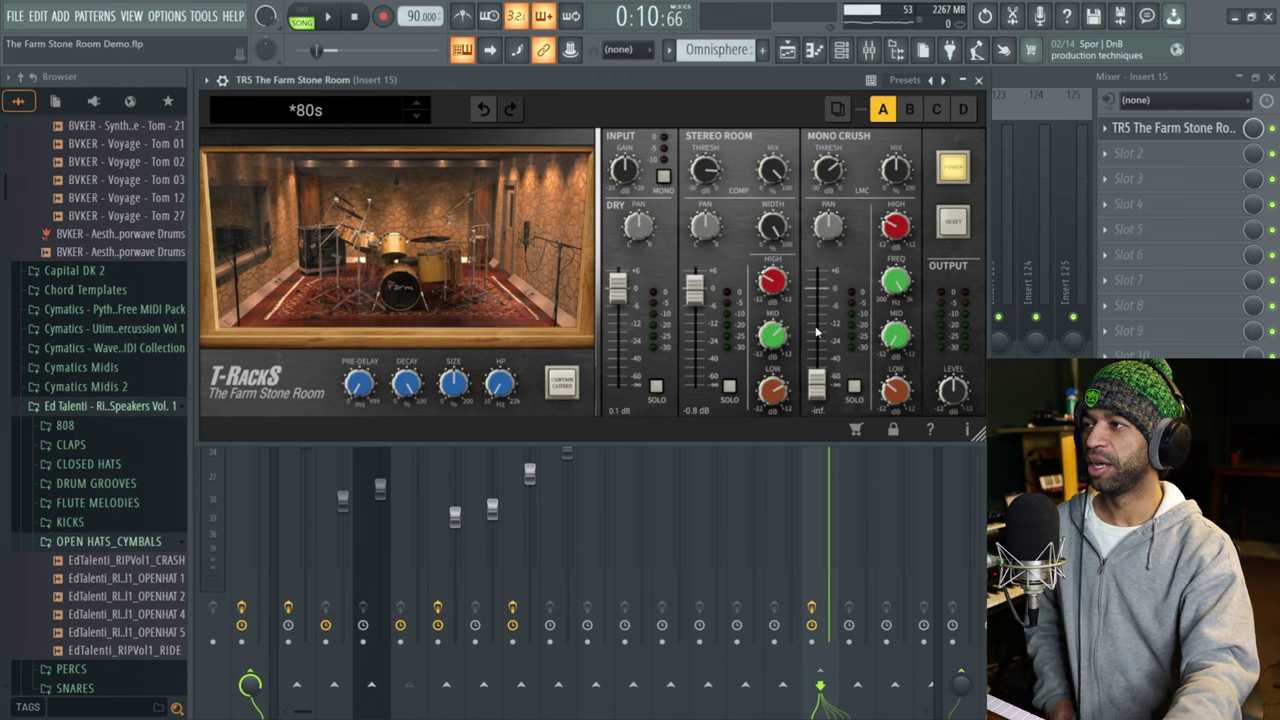
pyautogui.press('space')
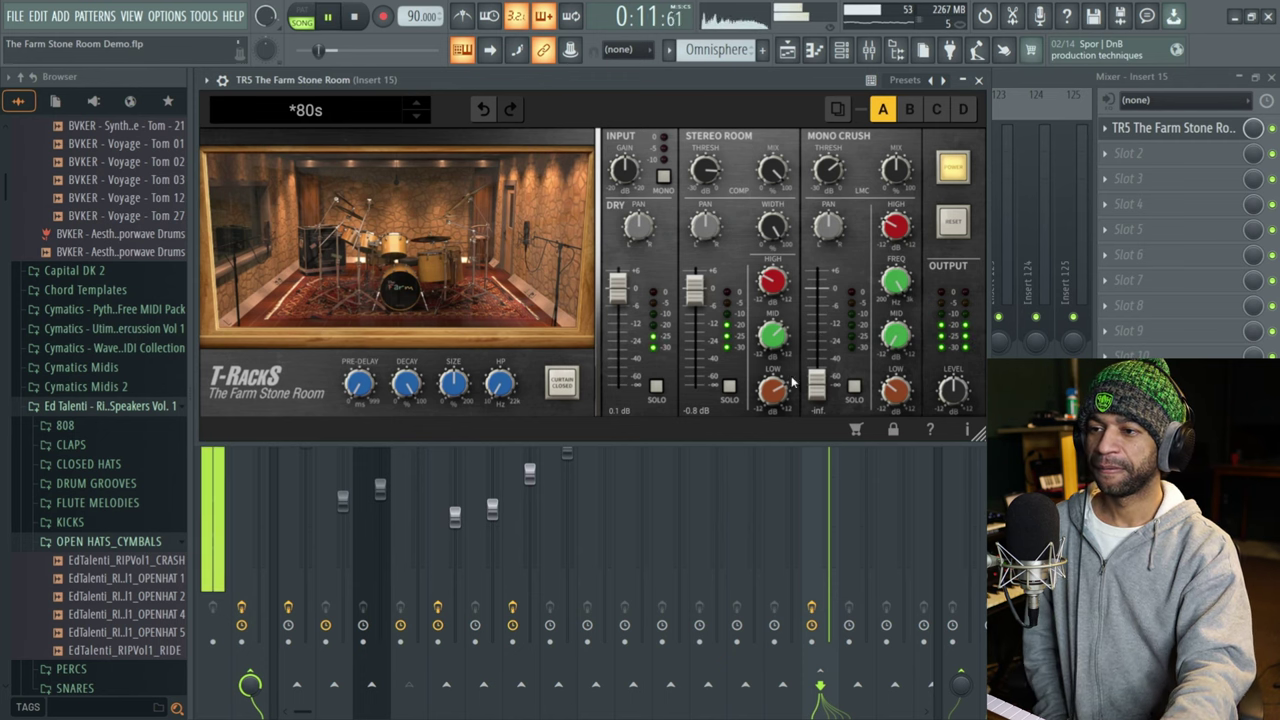
pyautogui.moveTo(817, 383); pyautogui.dragTo(825, 283)
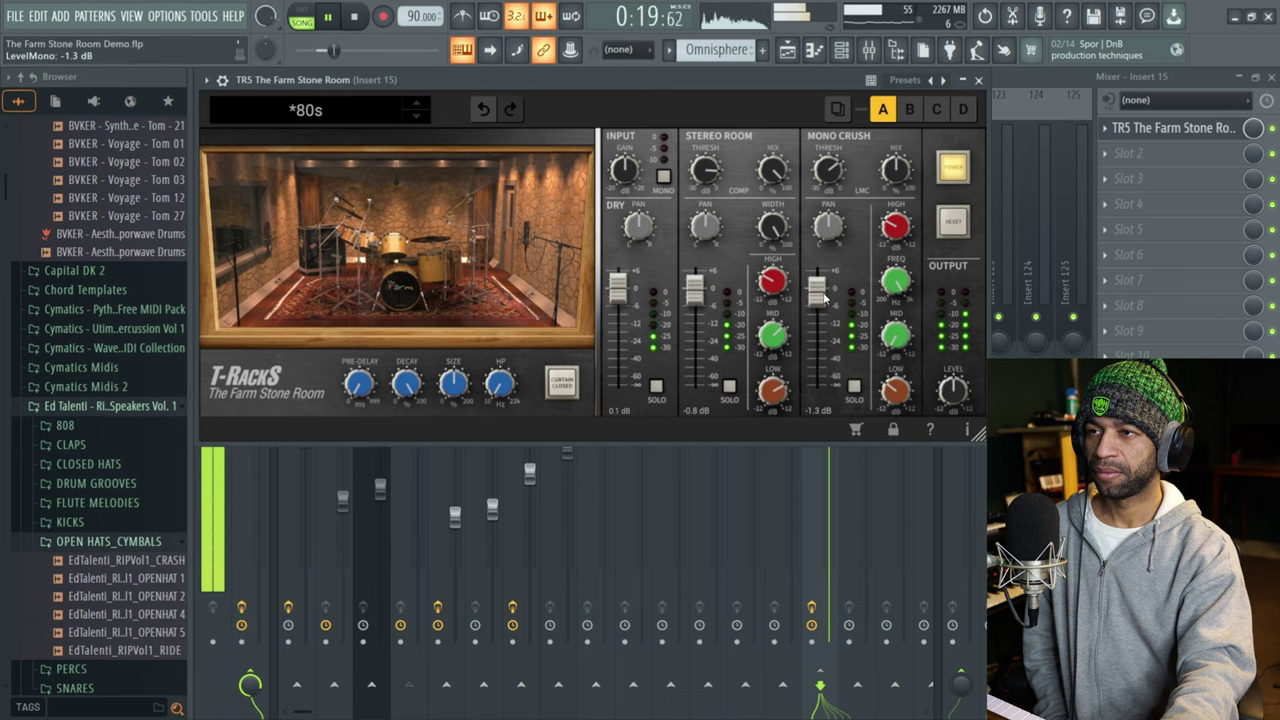
pyautogui.moveTo(823, 298)
pyautogui.mouseDown()
pyautogui.moveTo(823, 358)
pyautogui.moveTo(824, 300)
pyautogui.mouseUp()
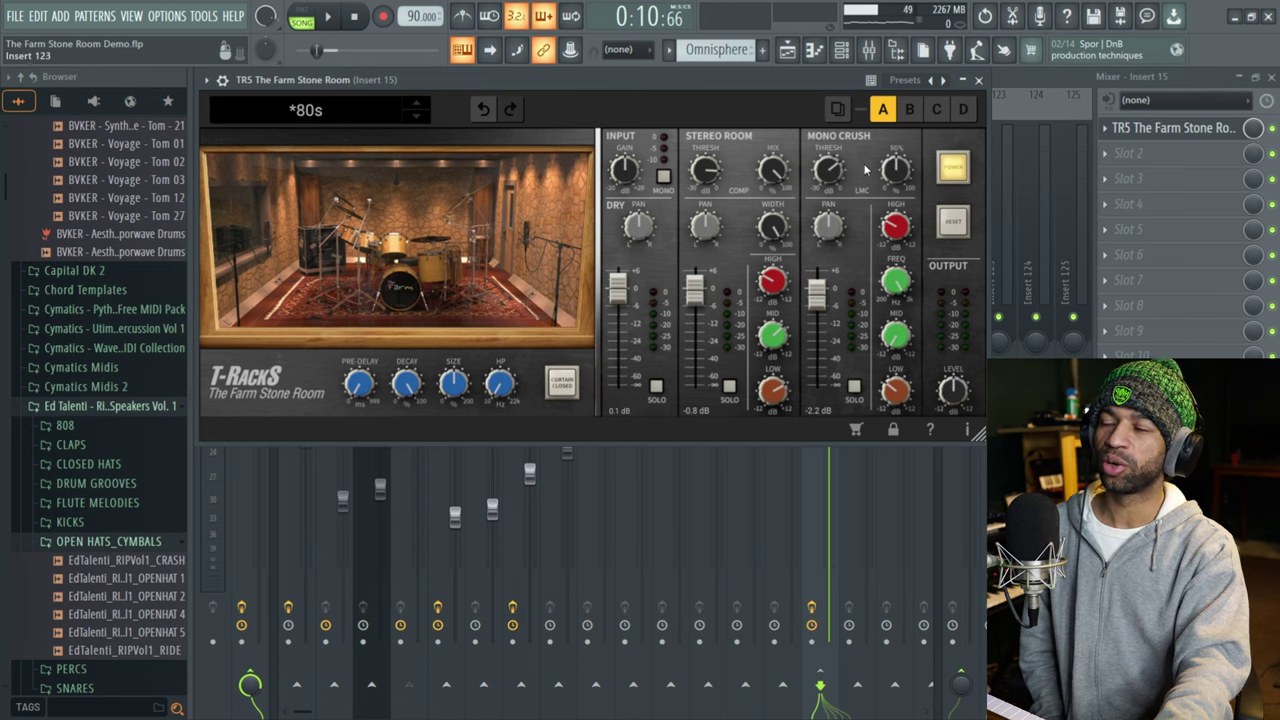
# Step: Adjust the Mono Crush Mix and Threshold knobs while the beat plays
pyautogui.click(334, 19)
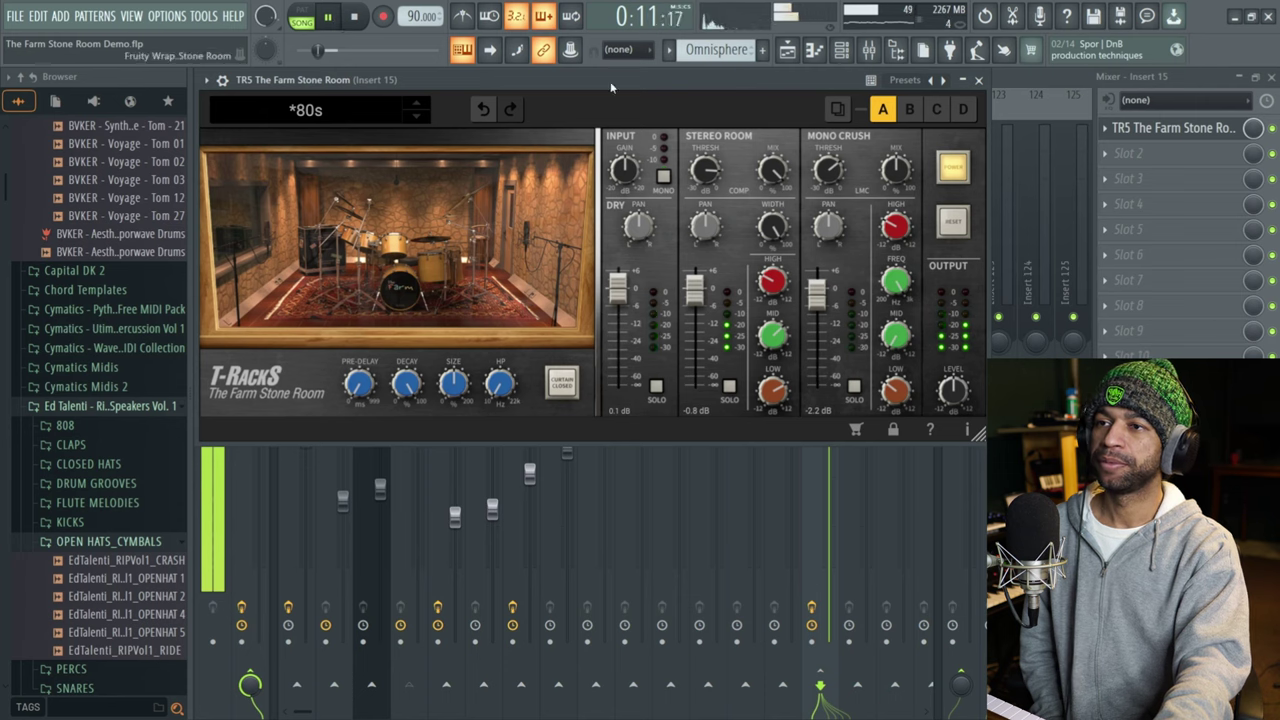
pyautogui.moveTo(878, 170); pyautogui.dragTo(829, 150)
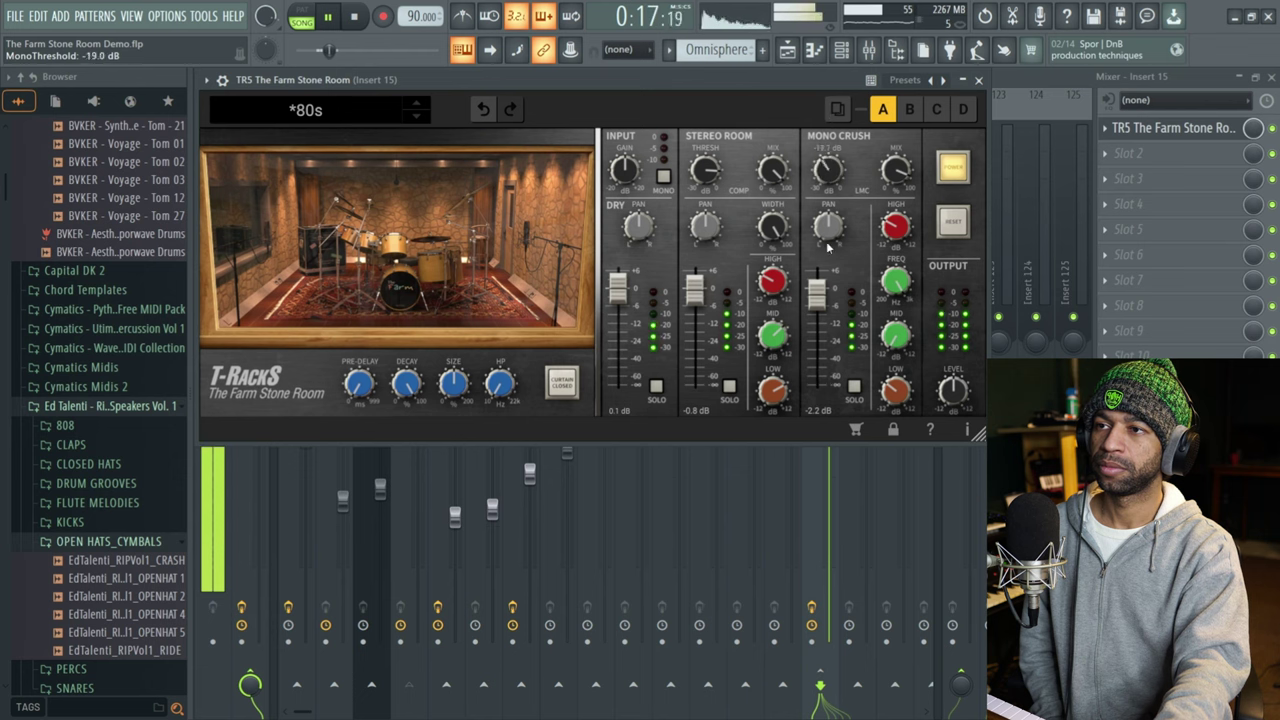
pyautogui.moveTo(828, 168); pyautogui.dragTo(826, 308)
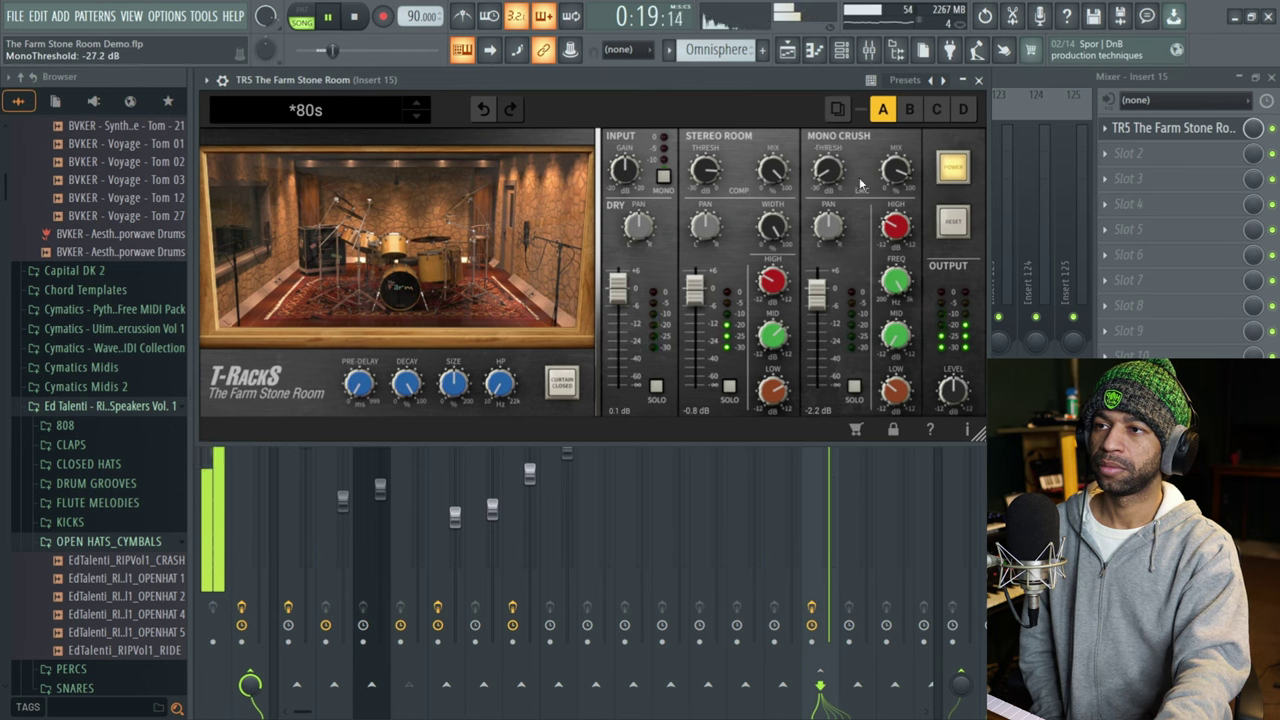
pyautogui.moveTo(837, 182); pyautogui.dragTo(822, 160)
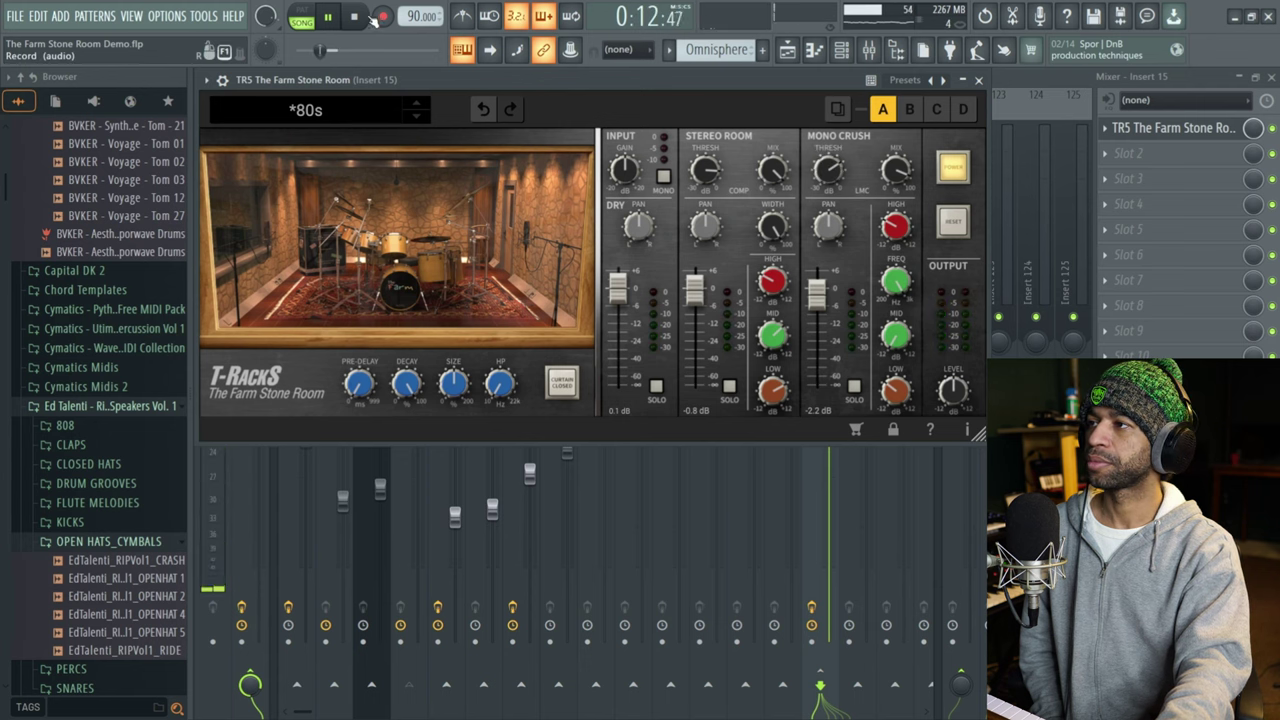
pyautogui.click(362, 20)
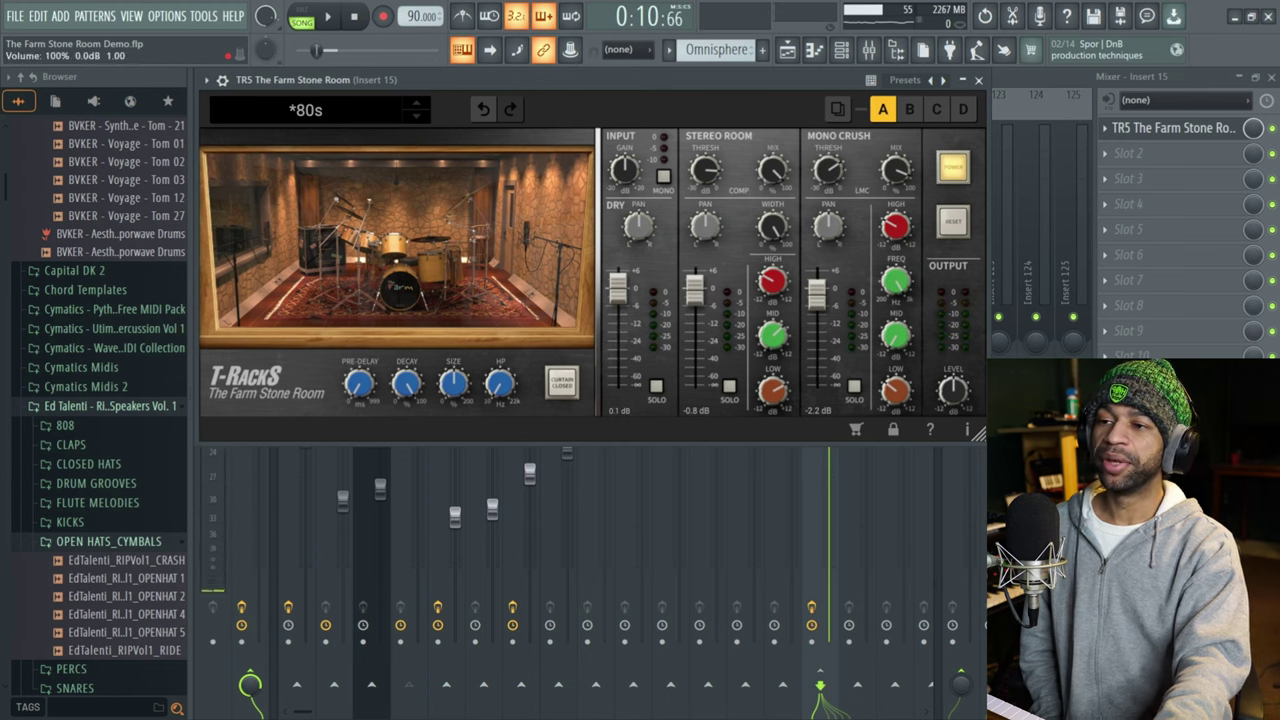
# Step: Boost the Mono Crush high band to 3.4 dB and nudge its mid band up during playback
pyautogui.press('space')
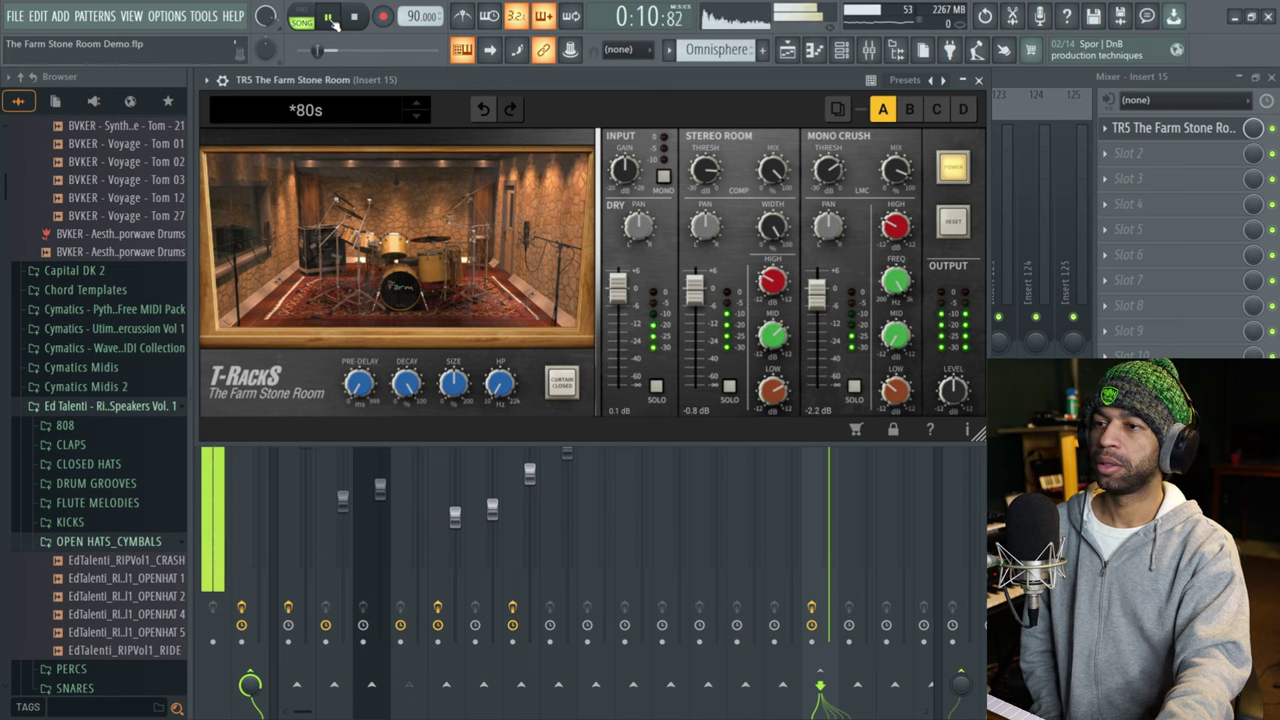
pyautogui.moveTo(893, 230)
pyautogui.moveTo(893, 230); pyautogui.dragTo(918, 153)
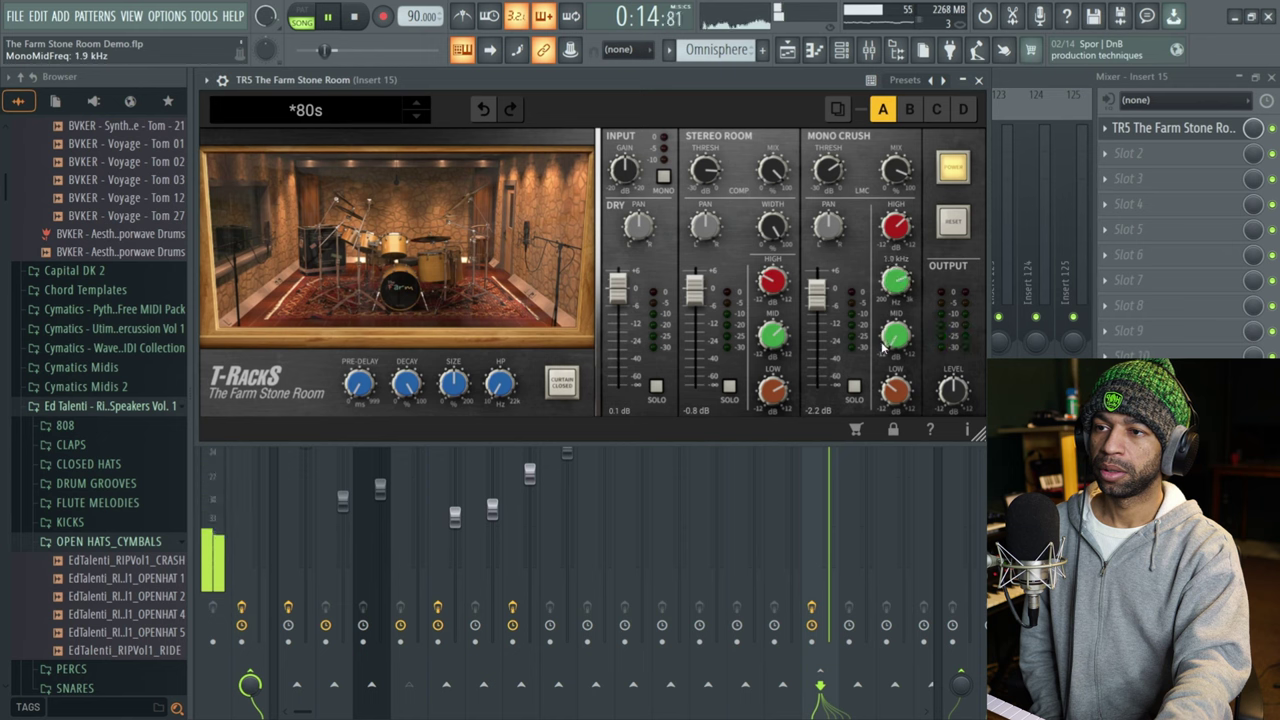
pyautogui.moveTo(893, 322)
pyautogui.moveTo(893, 320); pyautogui.dragTo(893, 315)
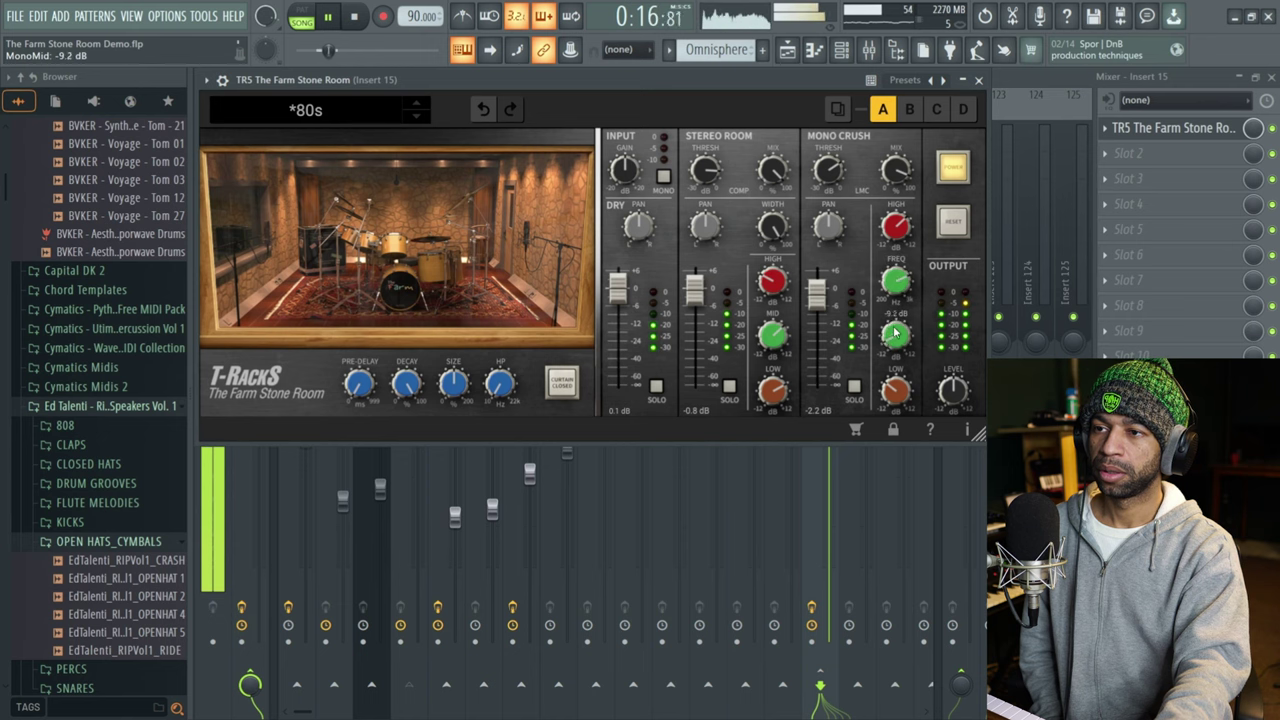
pyautogui.moveTo(897, 393)
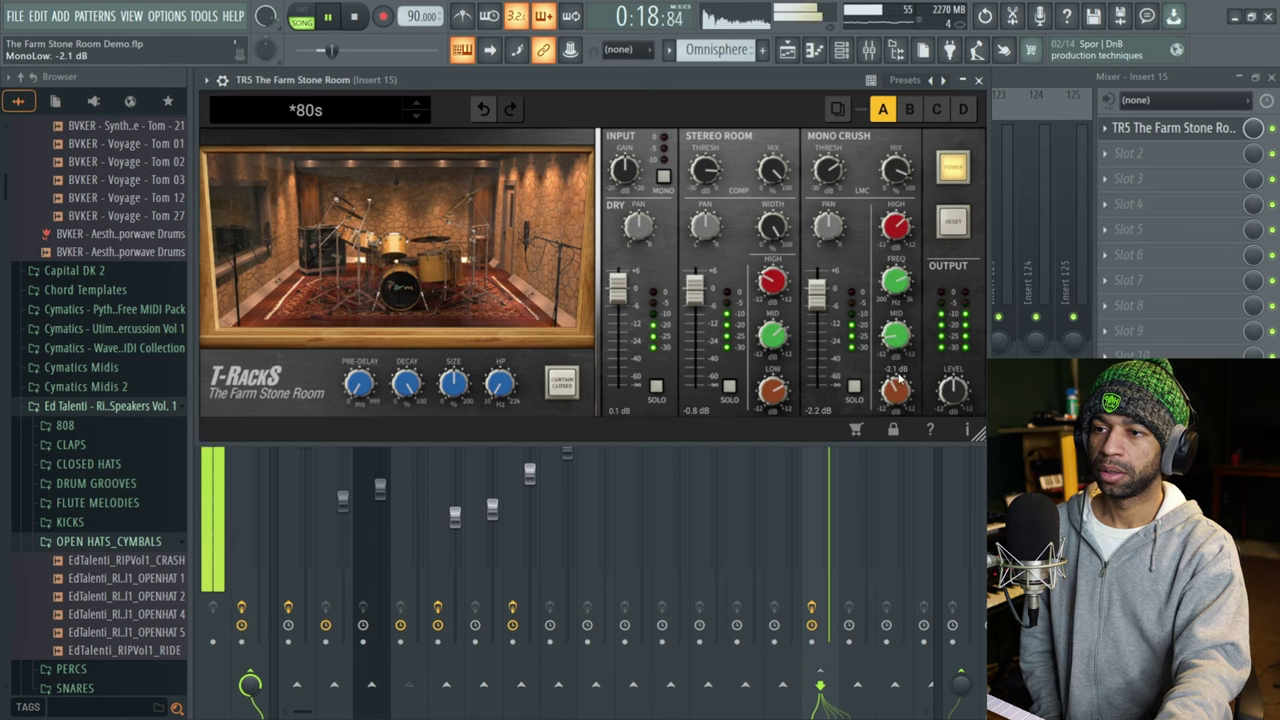
pyautogui.click(354, 18)
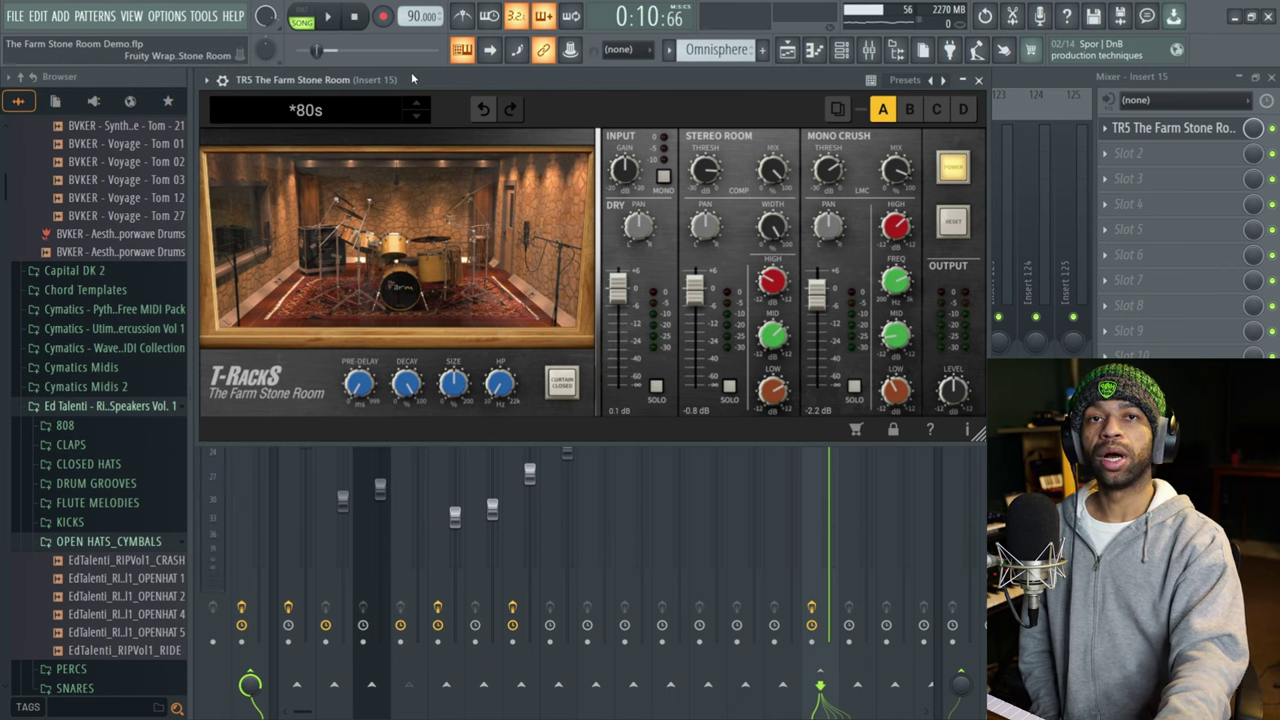
# Step: Try the Bright & Tight preset, return to 80s, and start playback
pyautogui.click(360, 118)
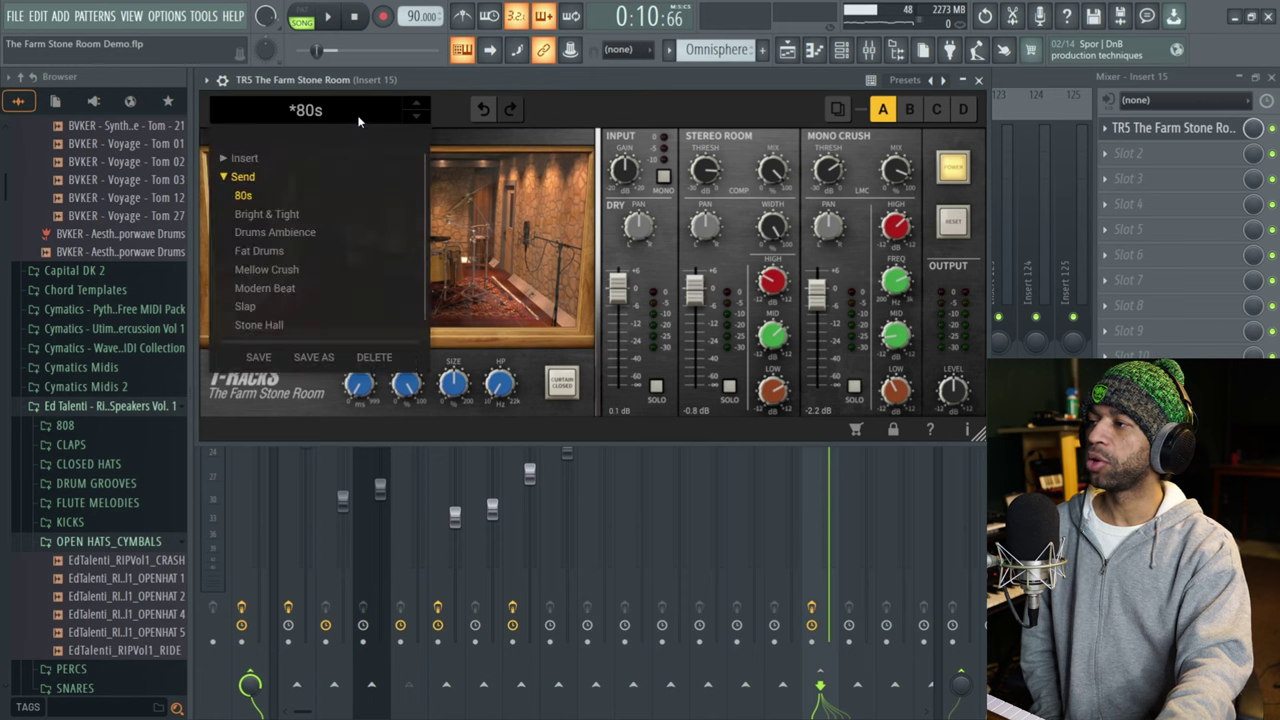
pyautogui.click(289, 215)
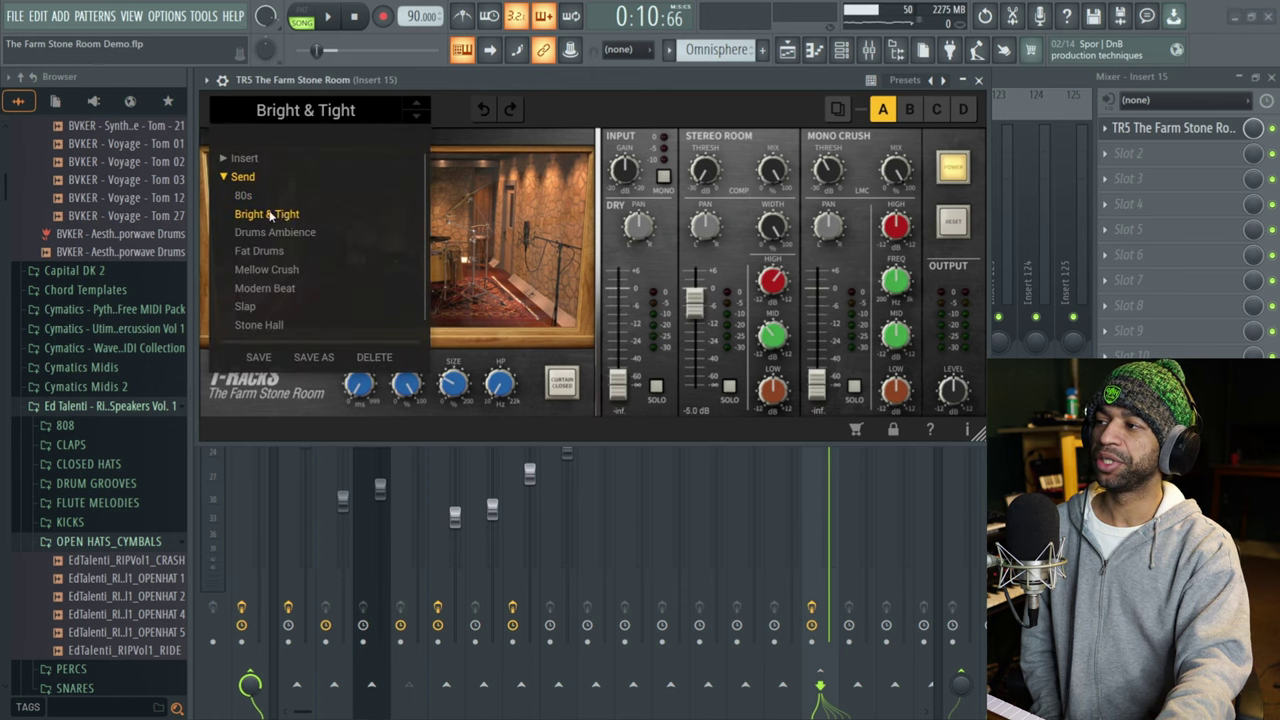
pyautogui.click(243, 196)
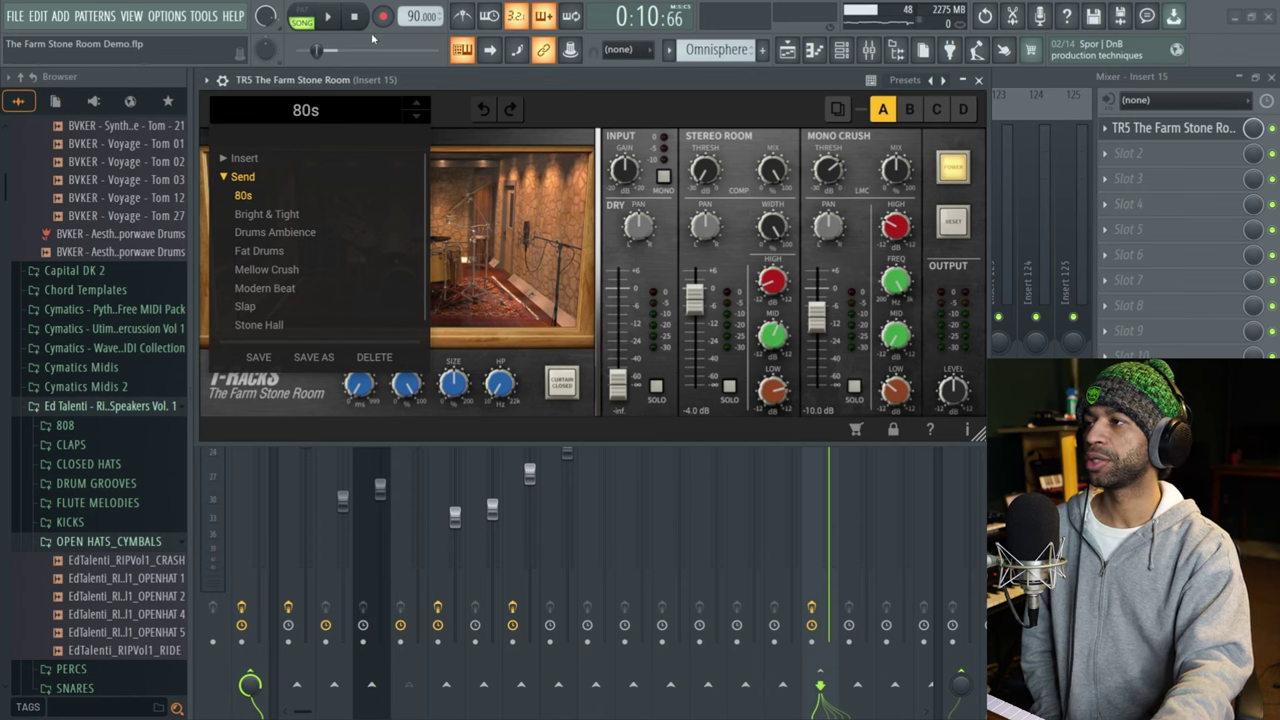
pyautogui.click(328, 17)
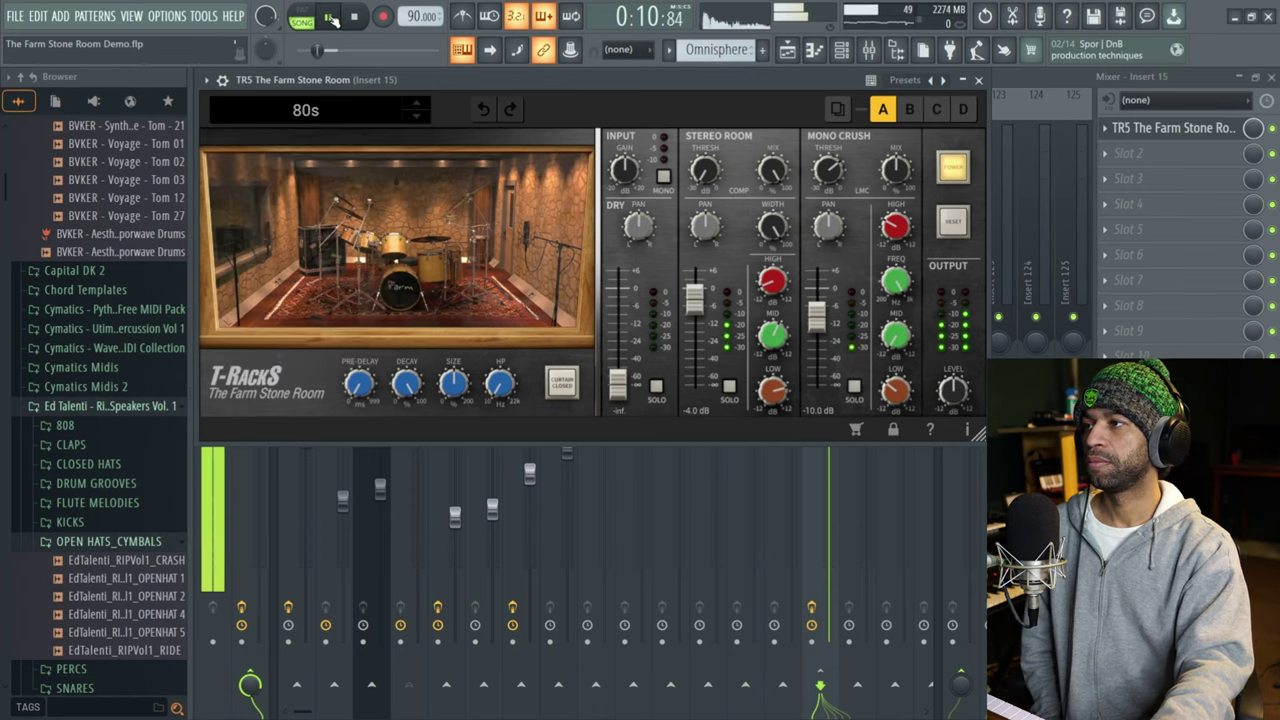
# Step: Step through Bright & Tight, Drums Ambience, Fat Drums, Mellow Crush, Modern Beat, Slap to Stone Hall
pyautogui.click(417, 119)
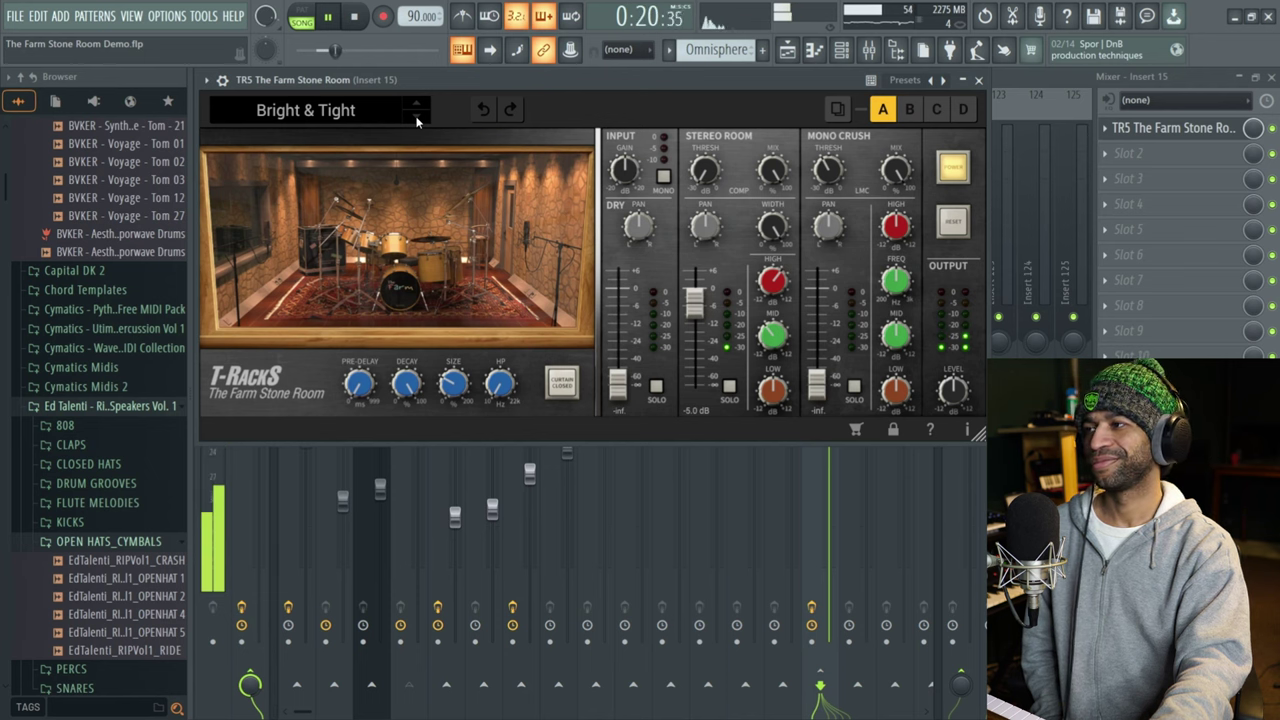
pyautogui.click(417, 119)
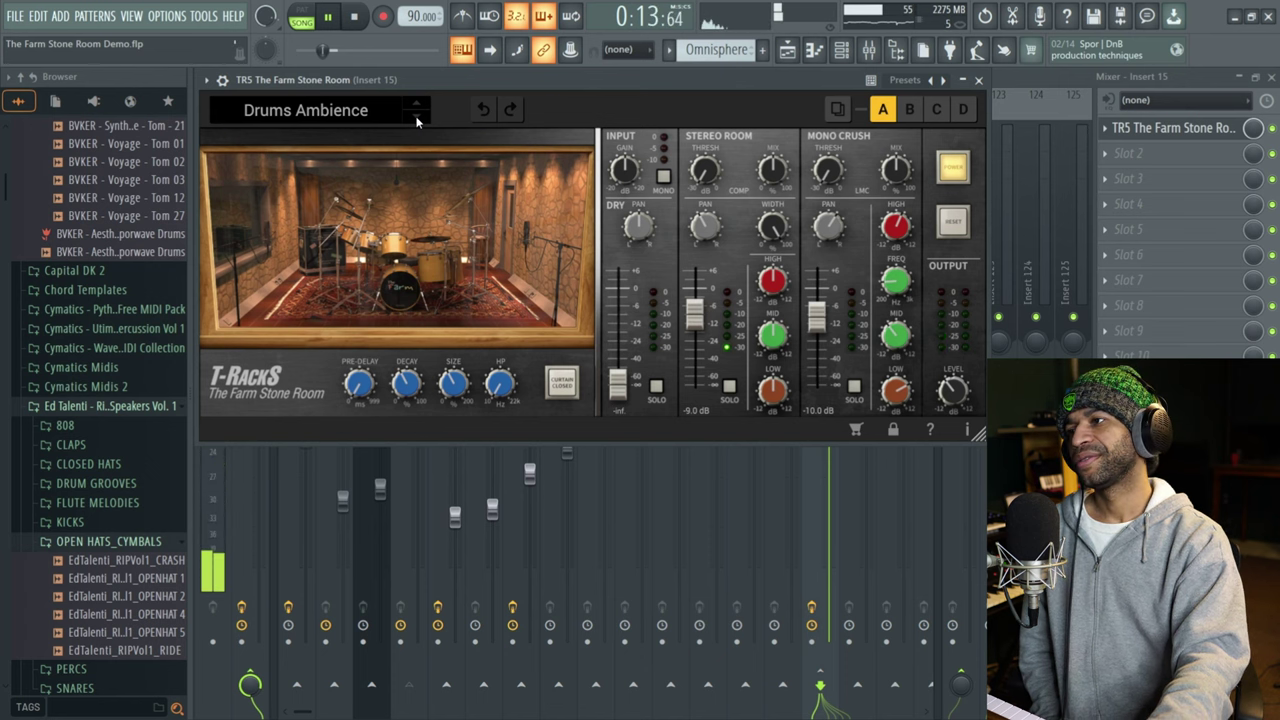
pyautogui.click(417, 119)
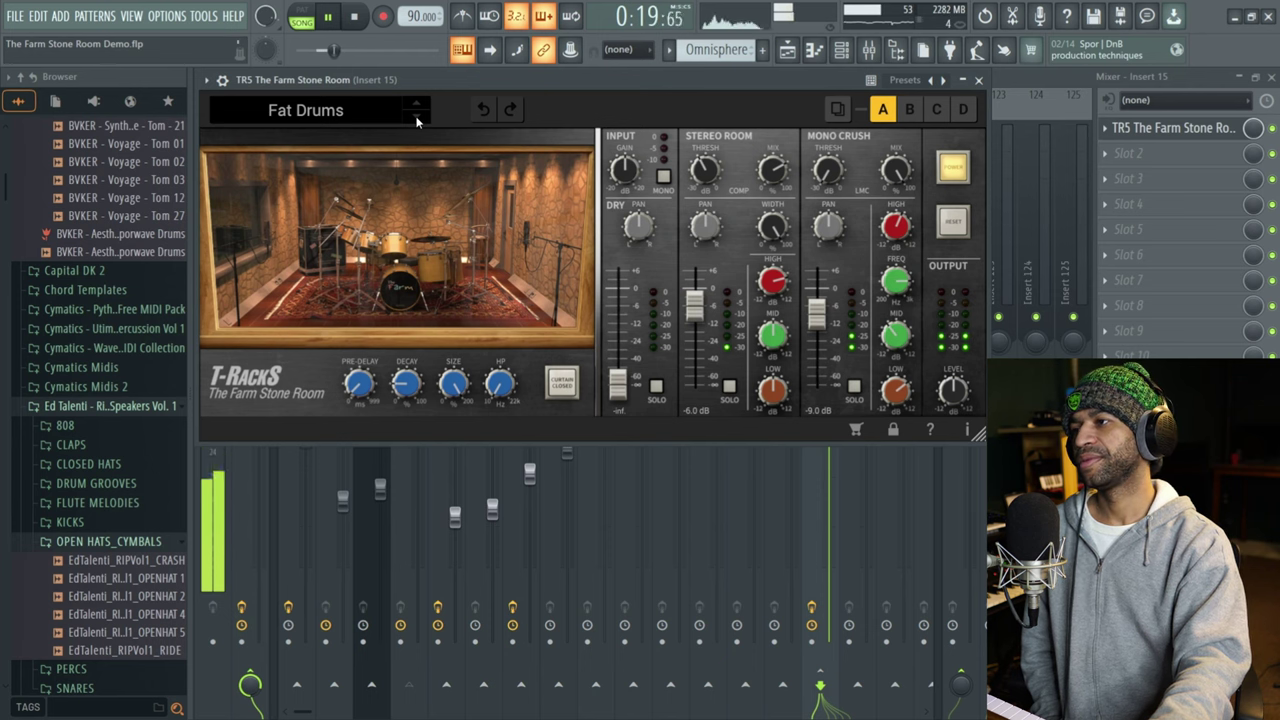
pyautogui.click(417, 119)
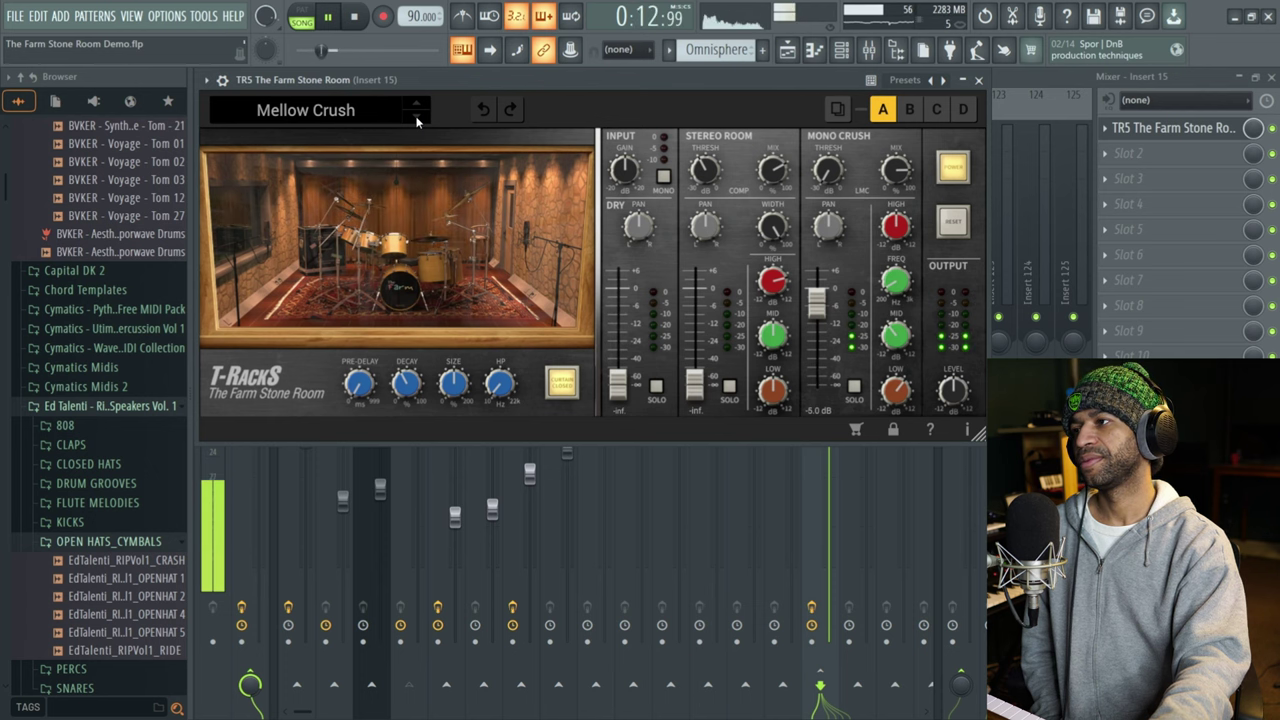
pyautogui.click(417, 119)
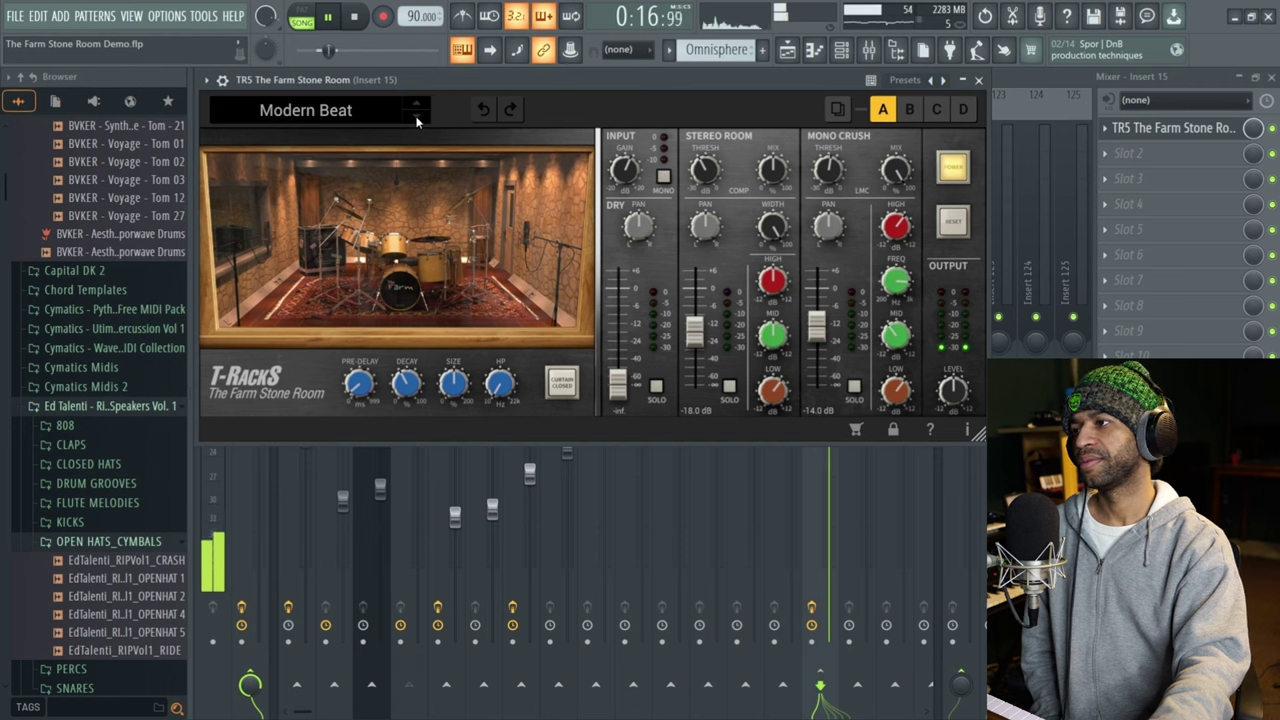
pyautogui.click(417, 119)
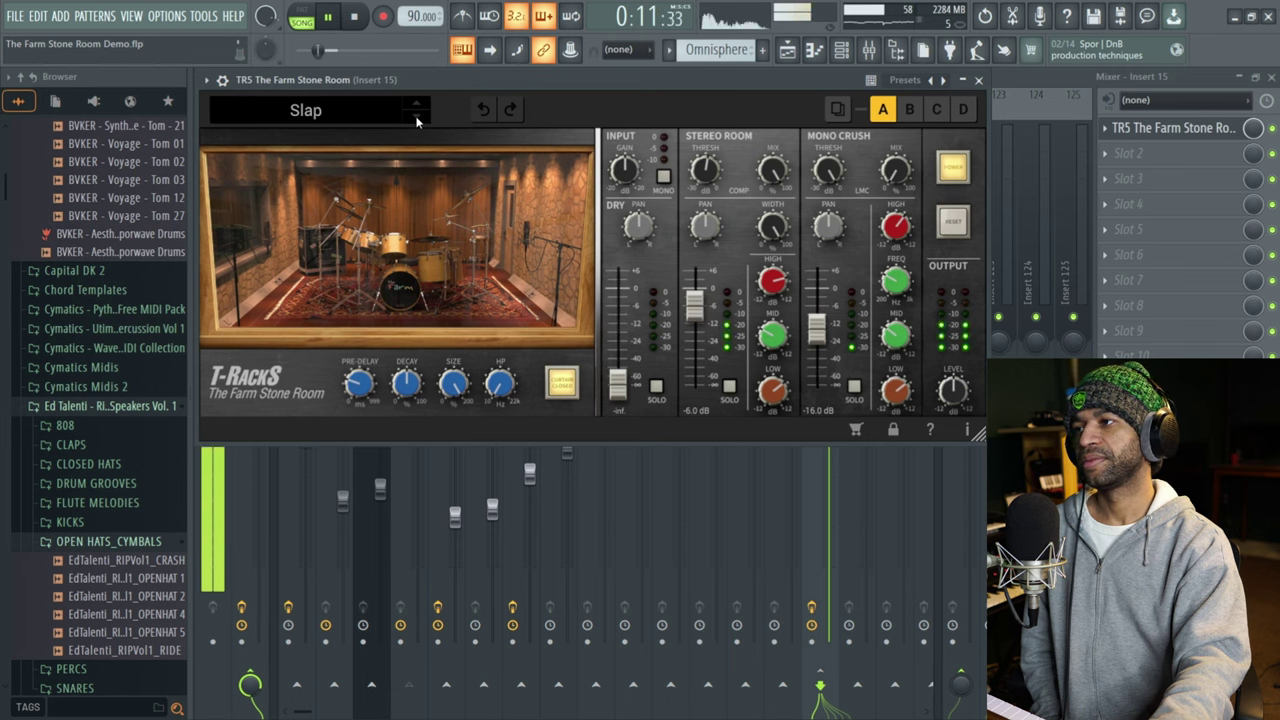
pyautogui.click(417, 119)
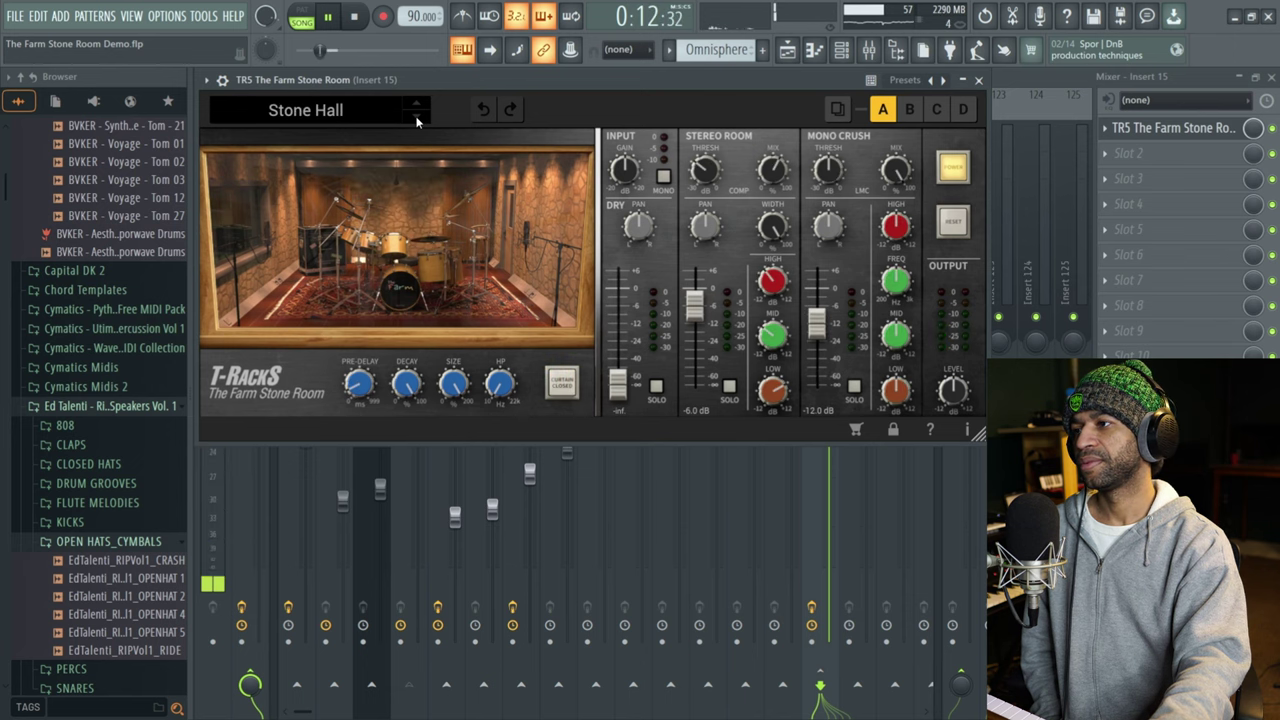
# Step: Close the Stone Hall curtain, then play and toggle it off and on to compare
pyautogui.click(357, 19)
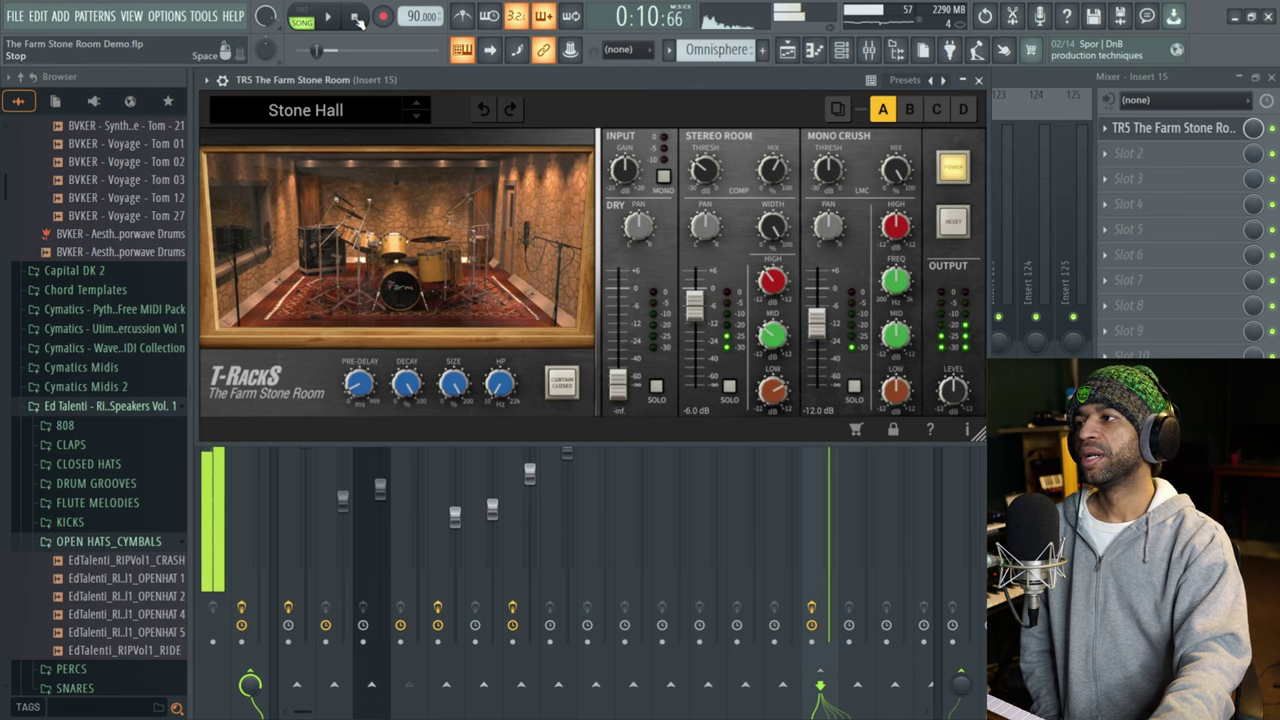
pyautogui.click(562, 381)
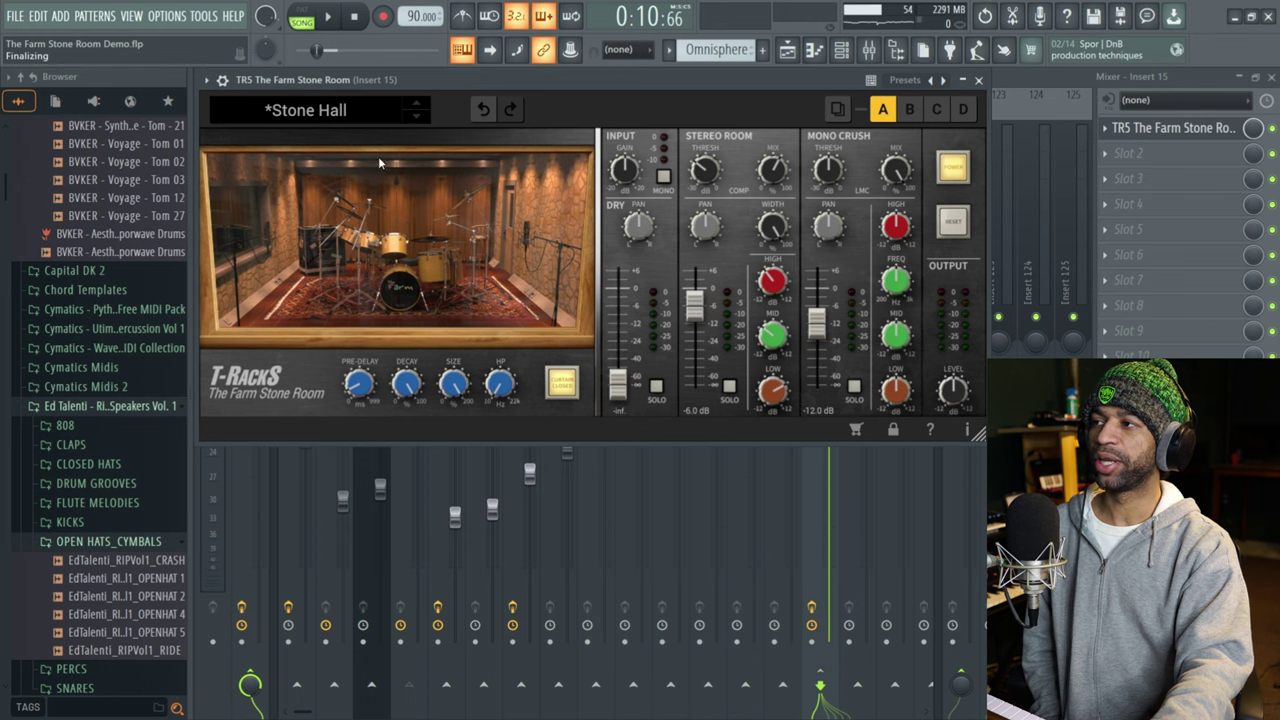
pyautogui.click(331, 19)
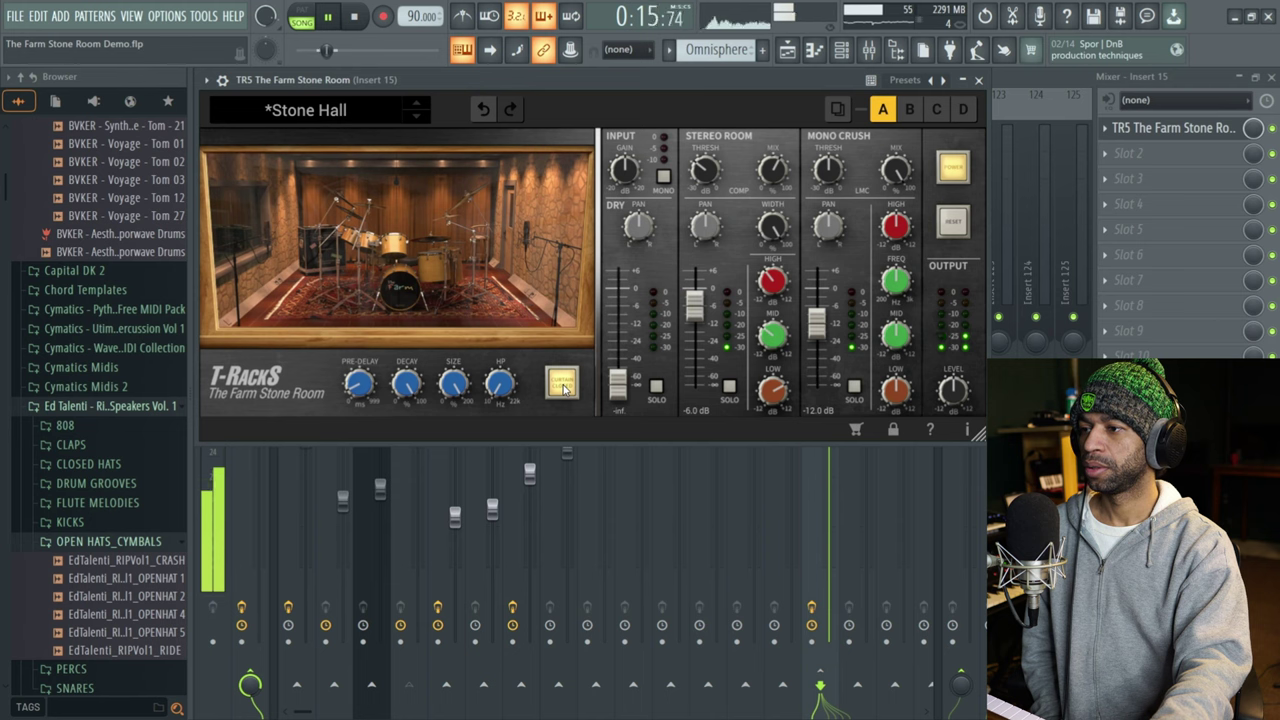
pyautogui.click(562, 385)
pyautogui.click(562, 385)
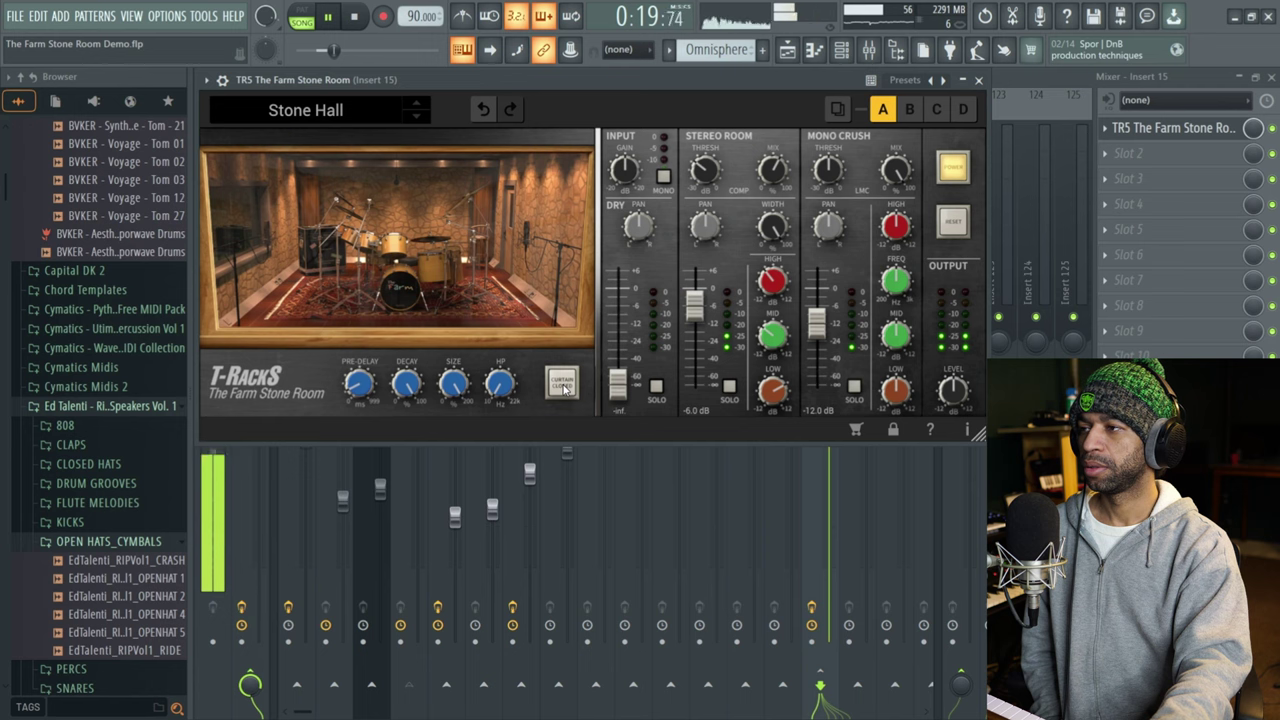
pyautogui.click(562, 385)
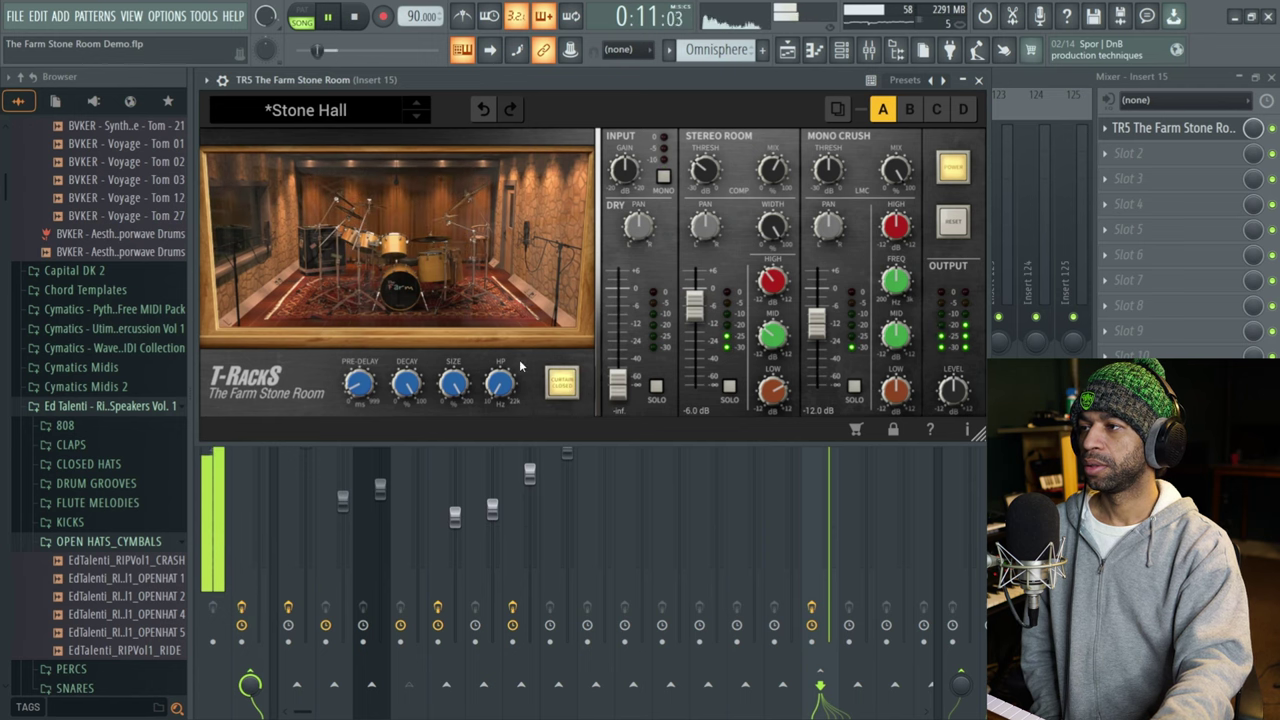